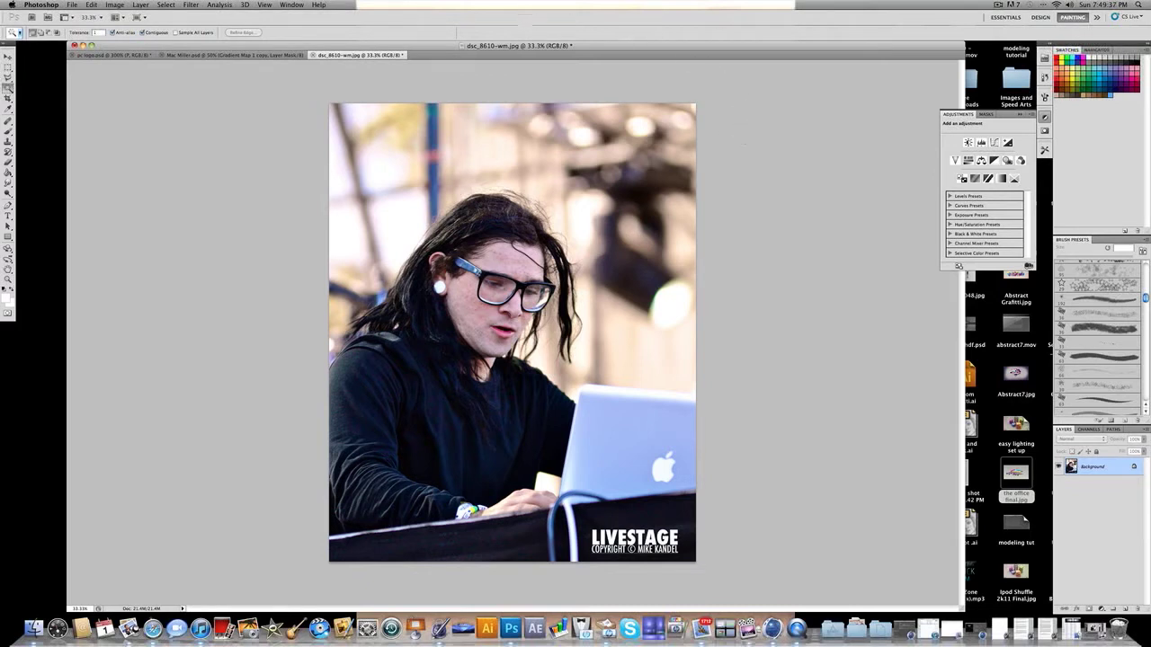
Add a Curves 1 adjustment layer above the Background and switch its channel to Red
left_click(139, 6)
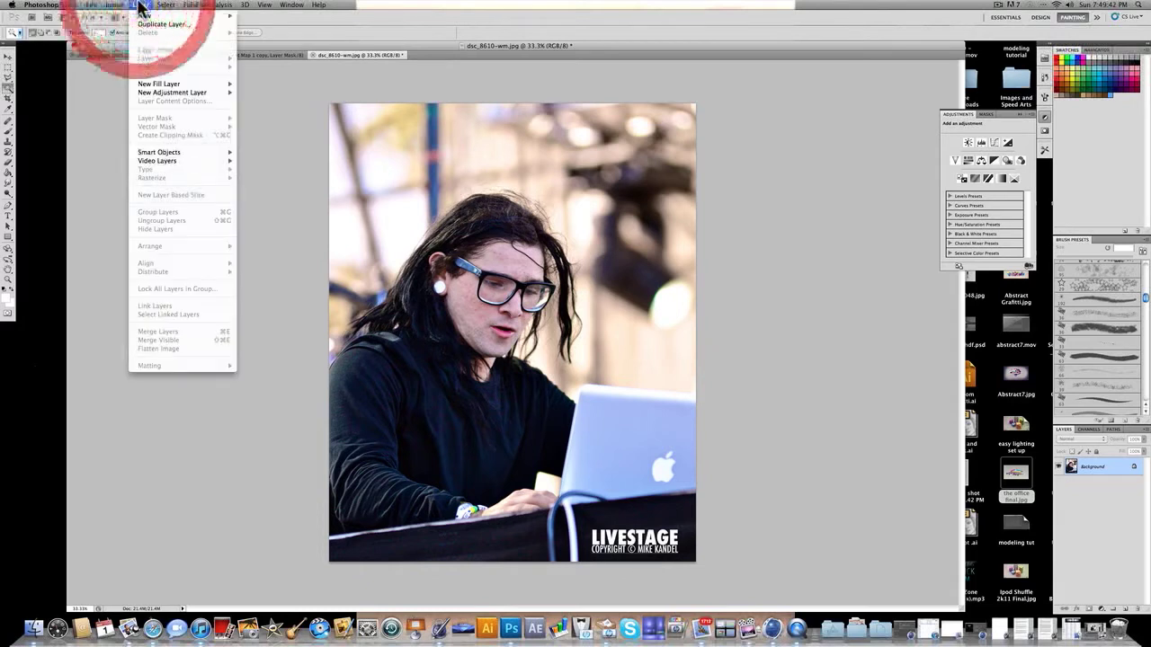
mouse_move(214, 93)
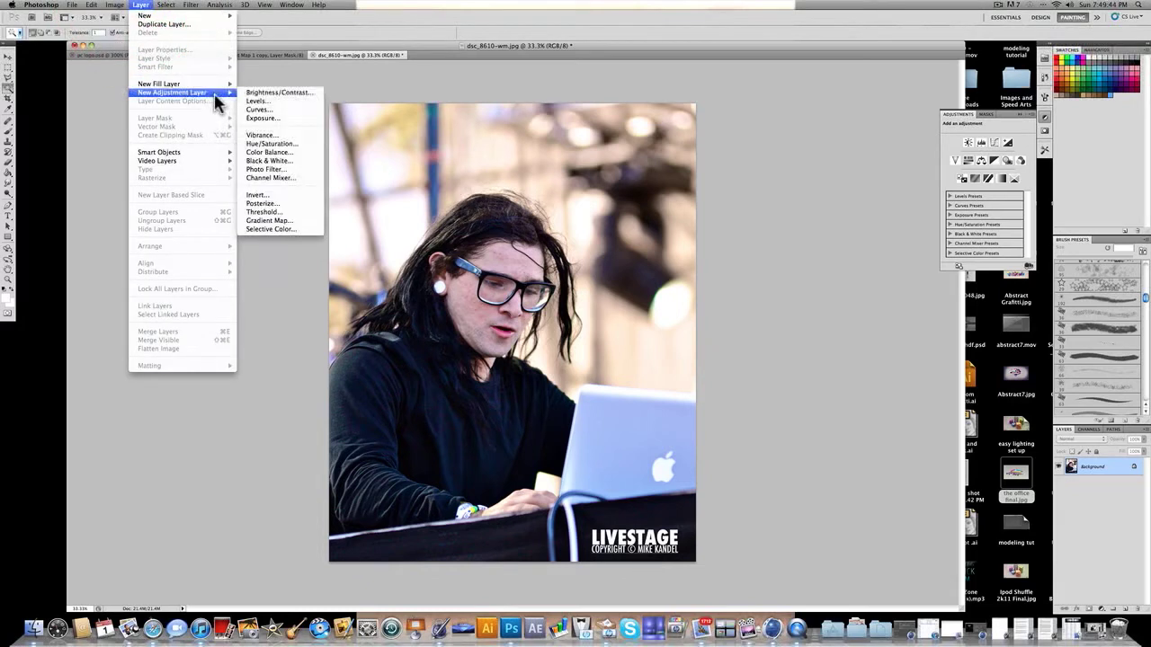
left_click(254, 109)
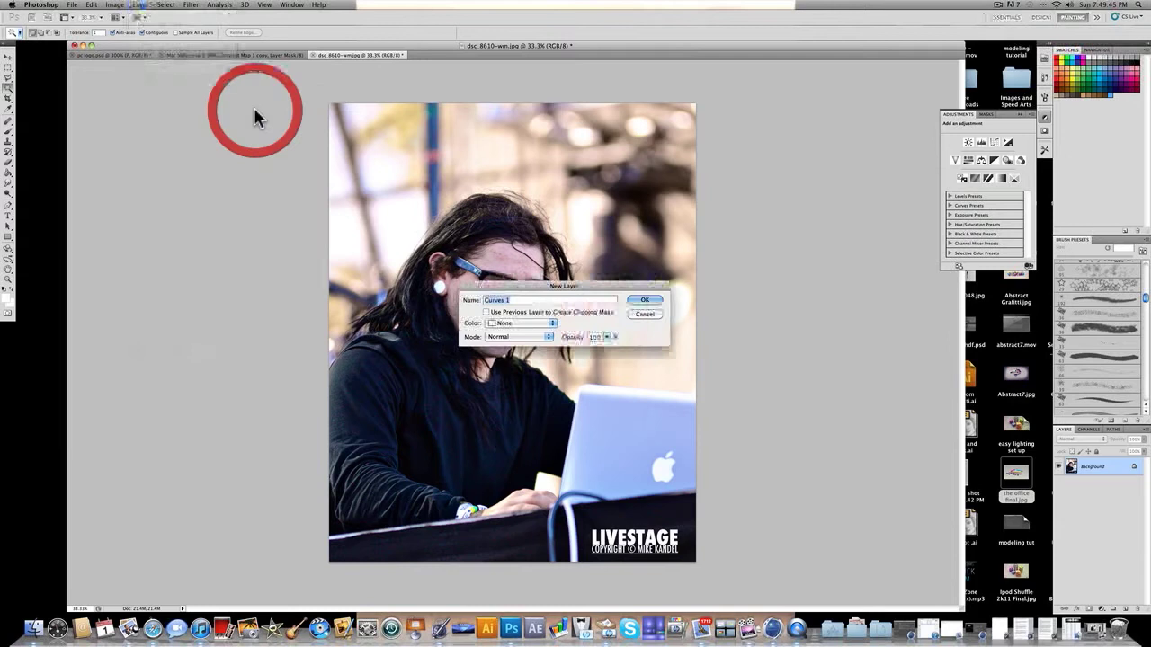
left_click(644, 301)
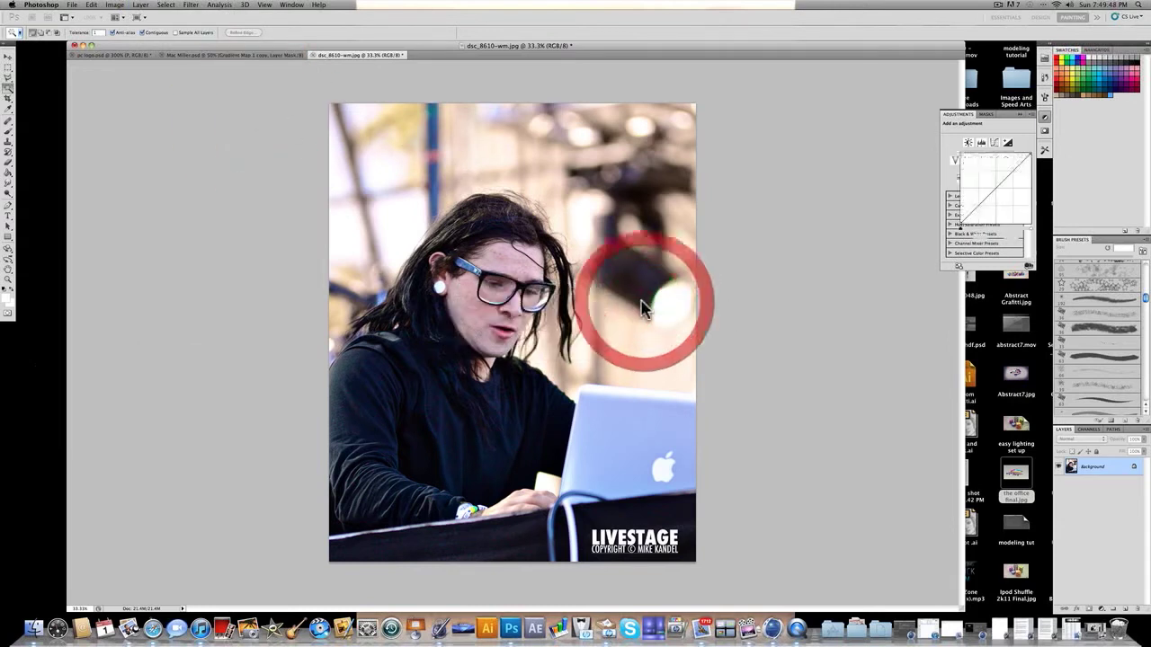
left_click(971, 143)
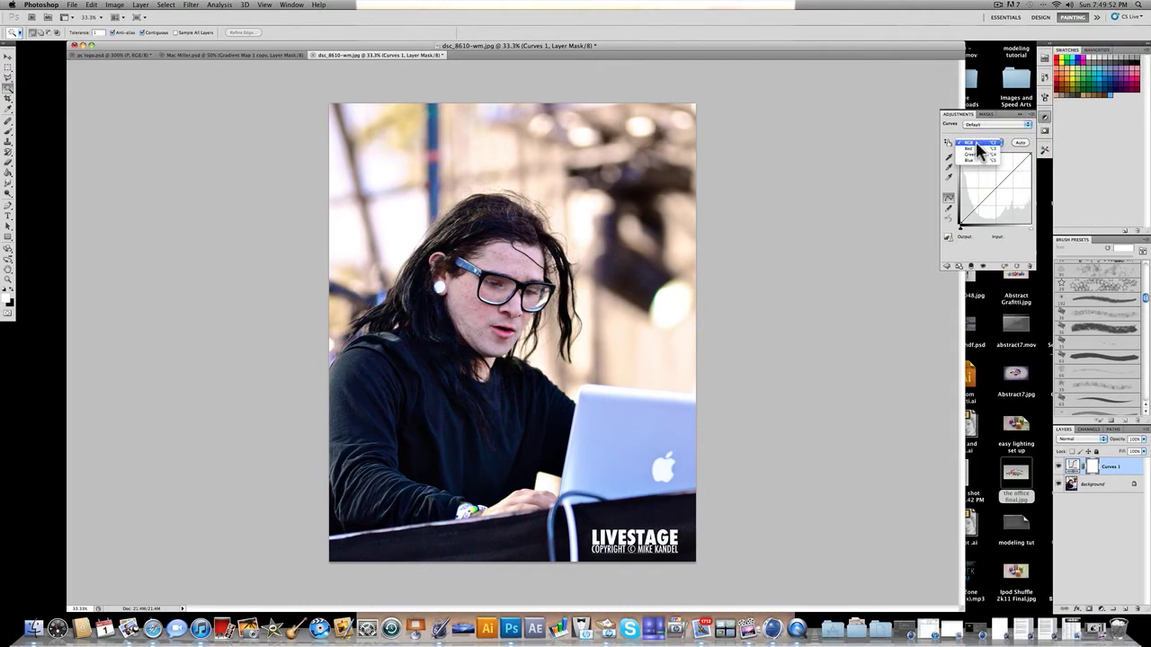
left_click(975, 148)
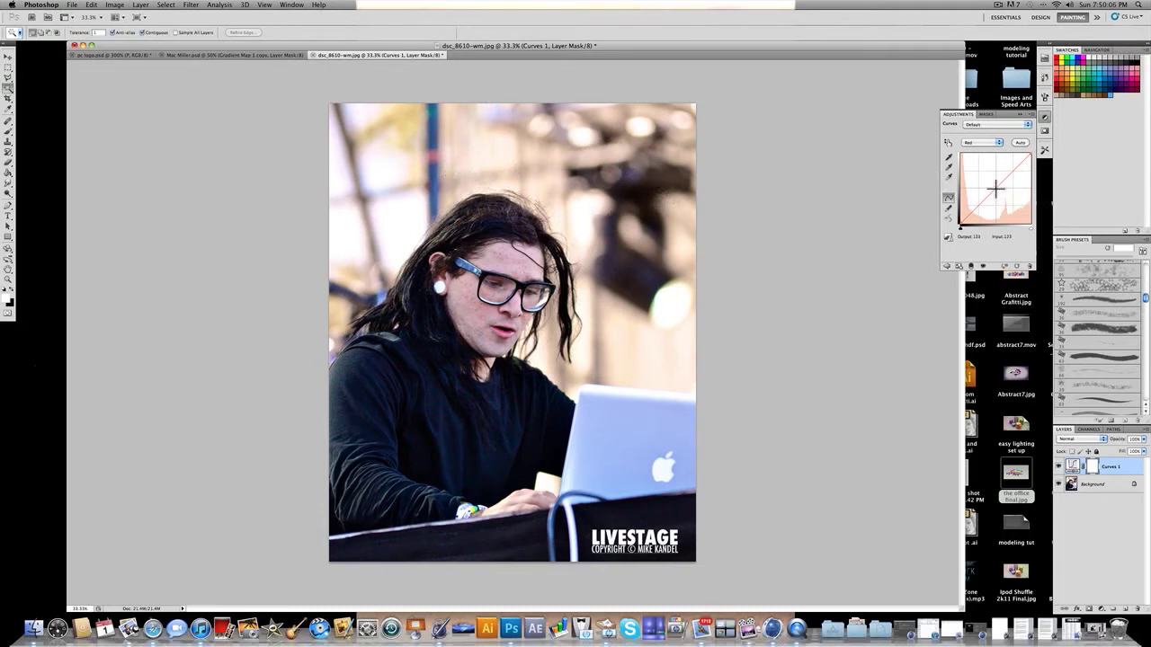
Raise a midtone point on the red curve to give the DJ photo a warmer tint
left_click_drag(996, 188, 1028, 219)
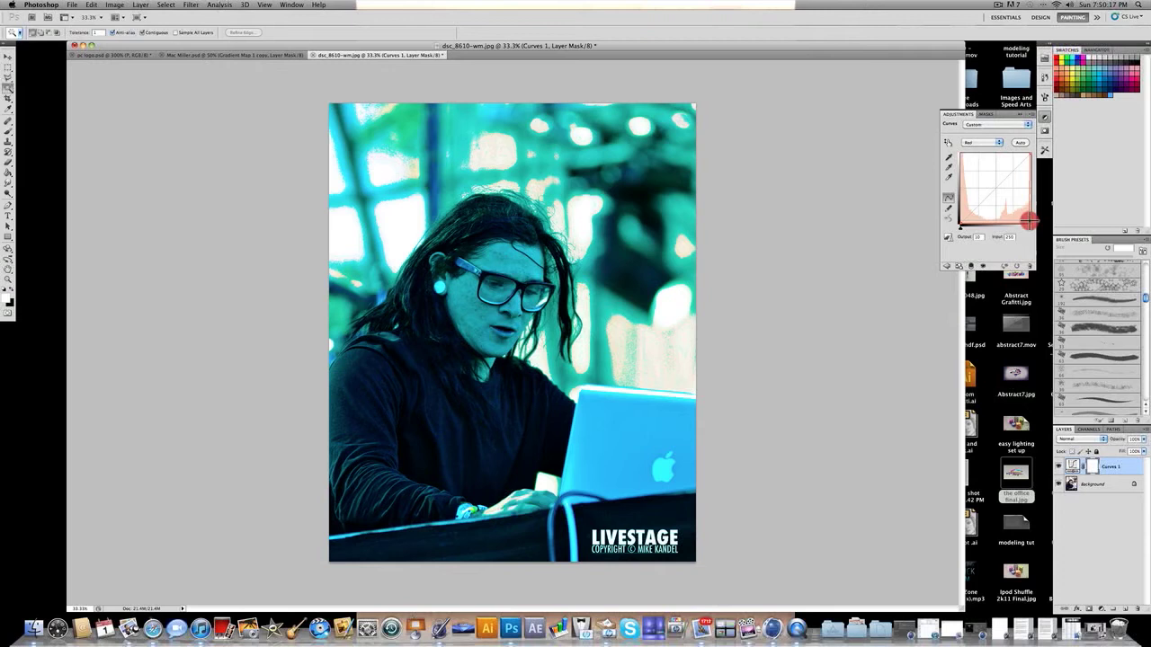
left_click_drag(1028, 219, 1001, 193)
Switch the Curves channel to Green and lift the green curve slightly
left_click(983, 142)
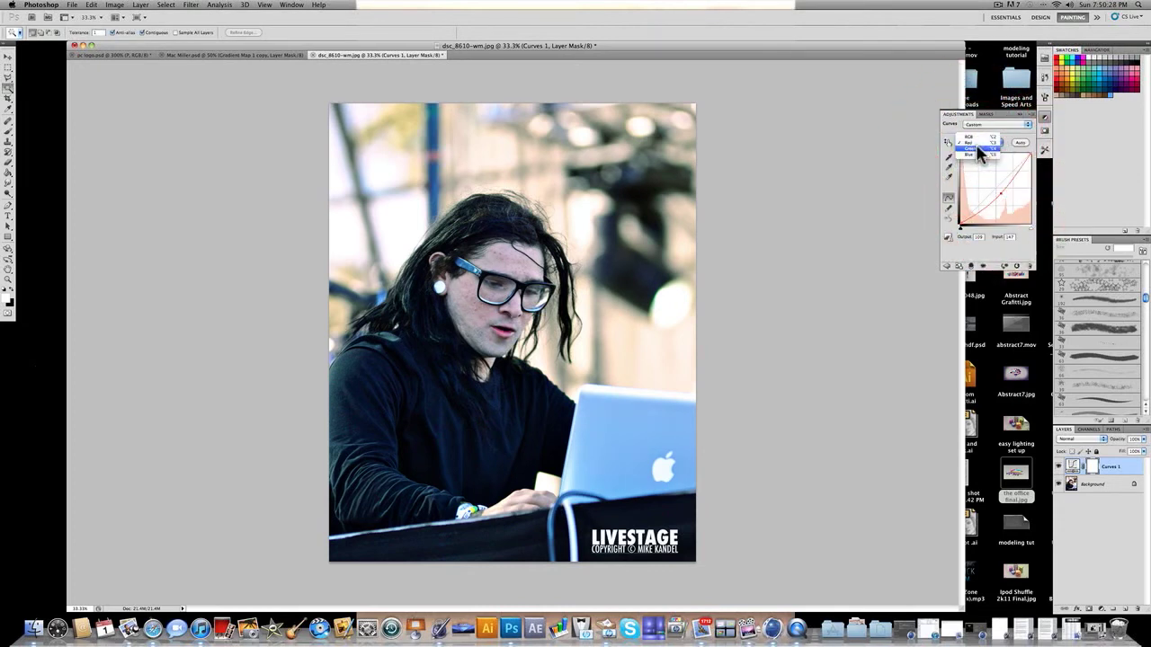
left_click(979, 149)
mouse_move(995, 188)
left_mouse_down()
mouse_move(974, 163)
mouse_move(1017, 213)
mouse_move(995, 182)
mouse_move(1000, 191)
left_mouse_up()
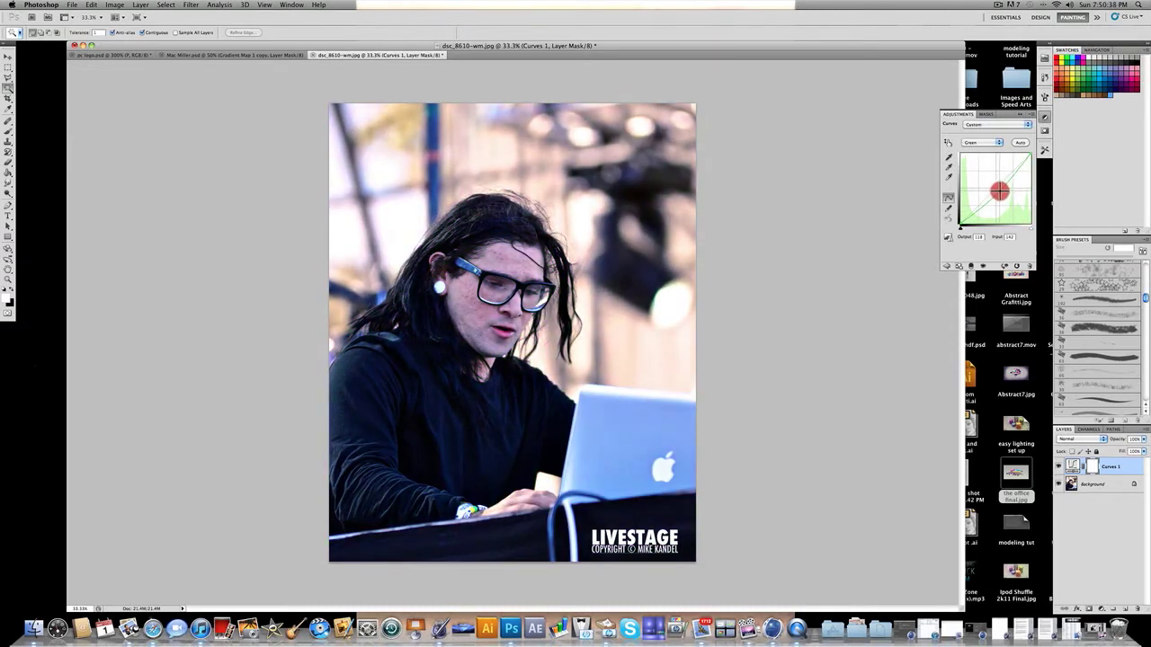
Switch to the Blue channel and reshape the blue curve for bluish shadows and yellowish highlights
left_click(977, 142)
left_click(974, 146)
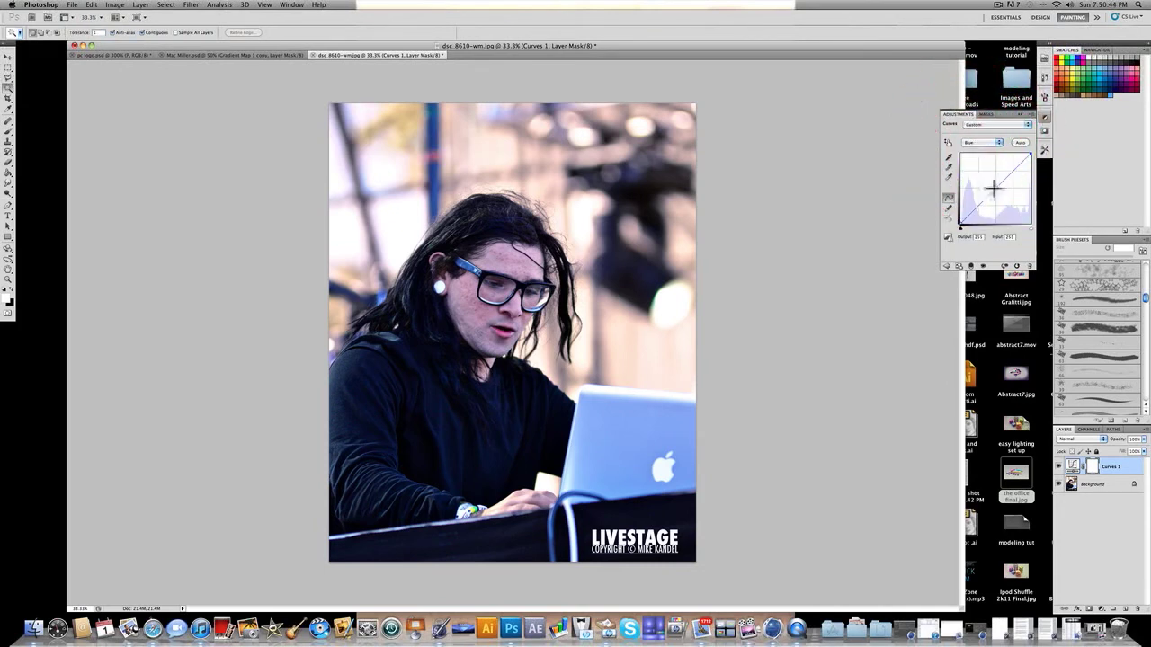
left_click_drag(984, 199, 1035, 171)
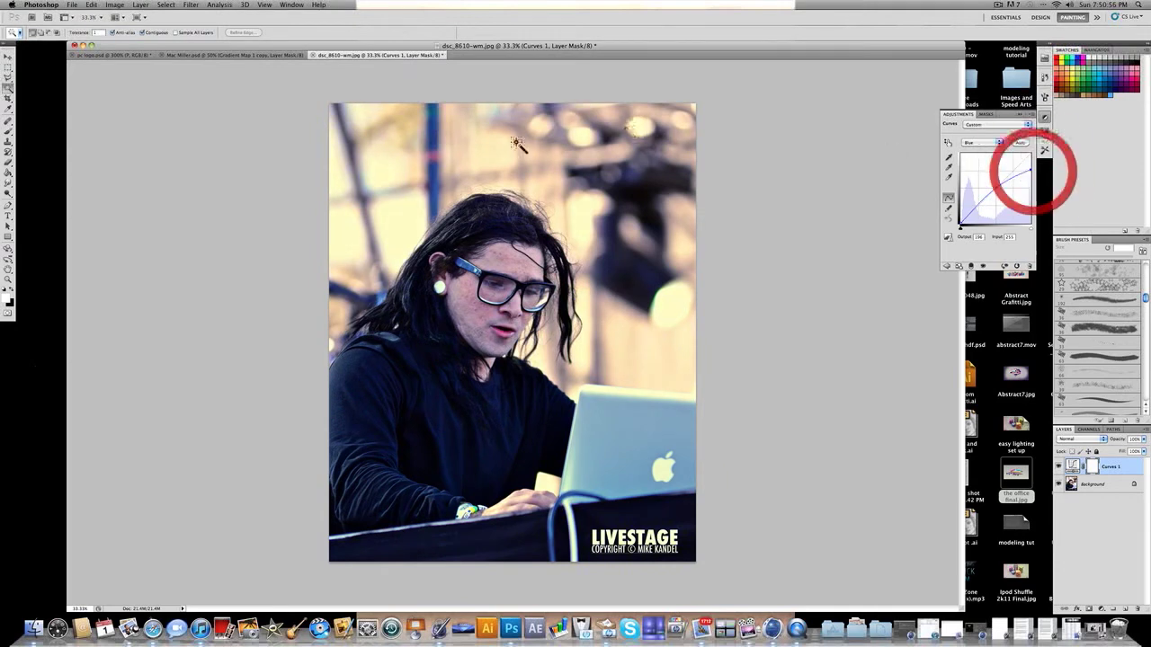
Toggle Curves 1 visibility off and on to compare the photo before and after
left_click(1058, 467)
left_click(1058, 467)
left_click(1058, 466)
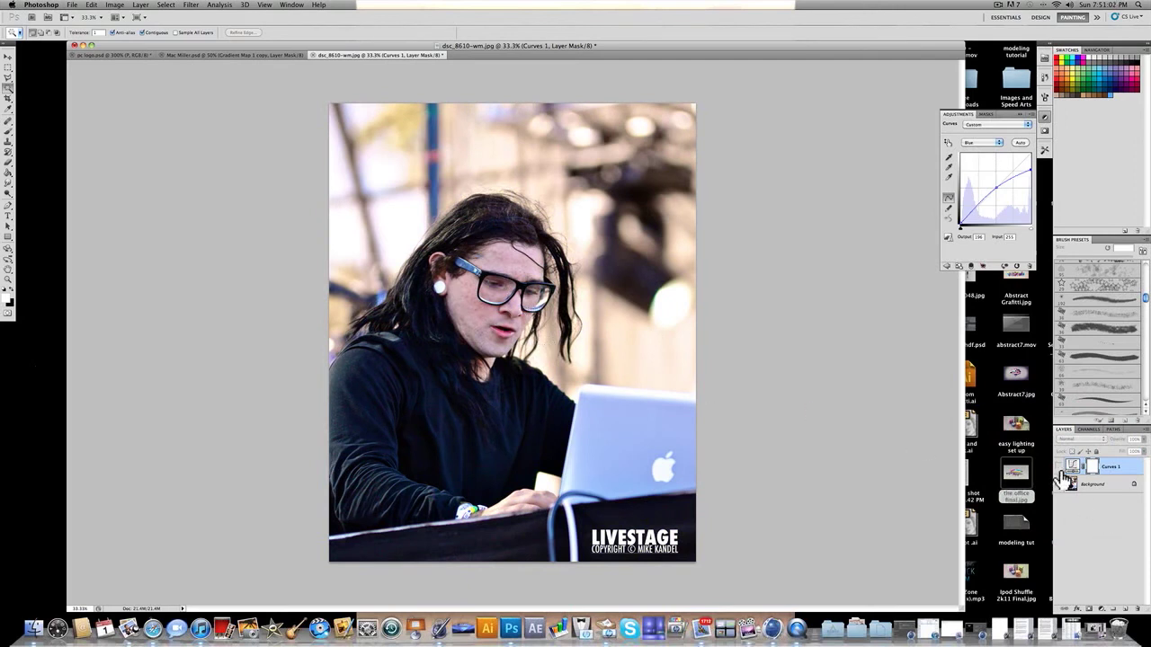
left_click(1058, 467)
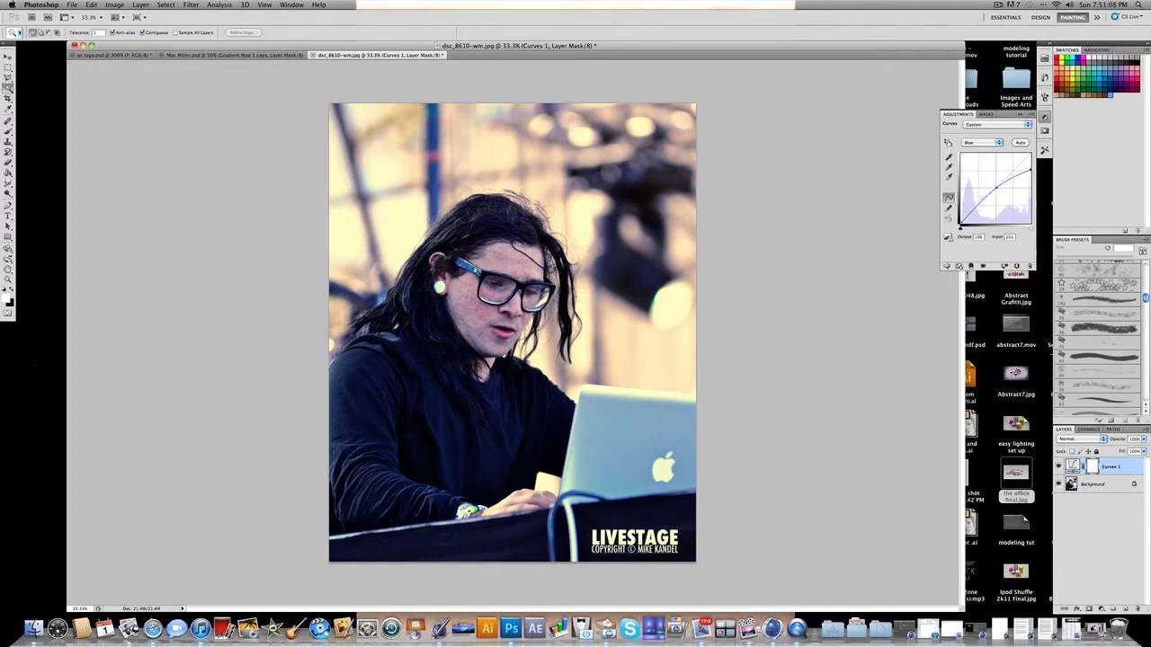
Add a Gradient Map 1 adjustment layer above Curves 1
left_click(115, 5)
mouse_move(128, 34)
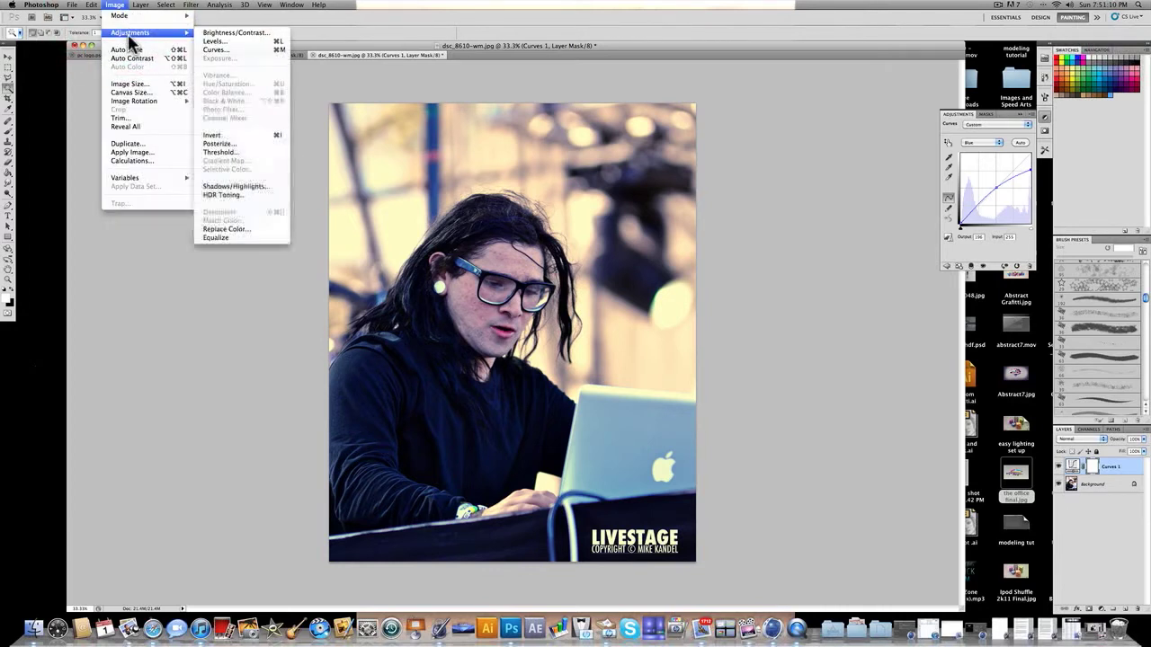
mouse_move(141, 9)
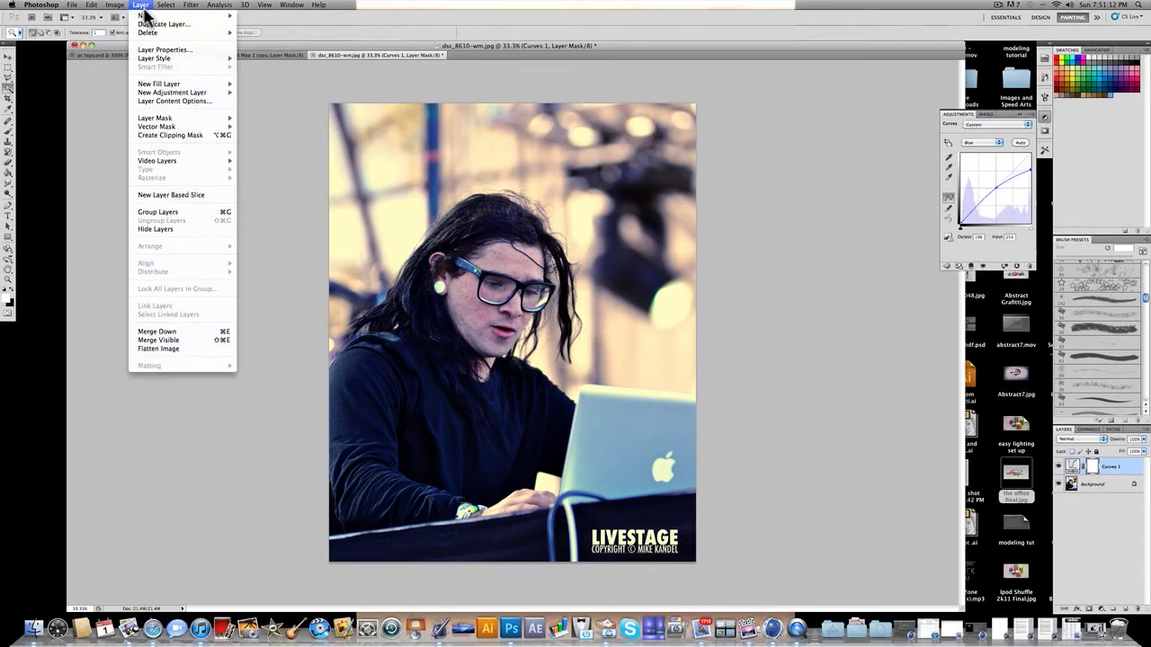
mouse_move(177, 91)
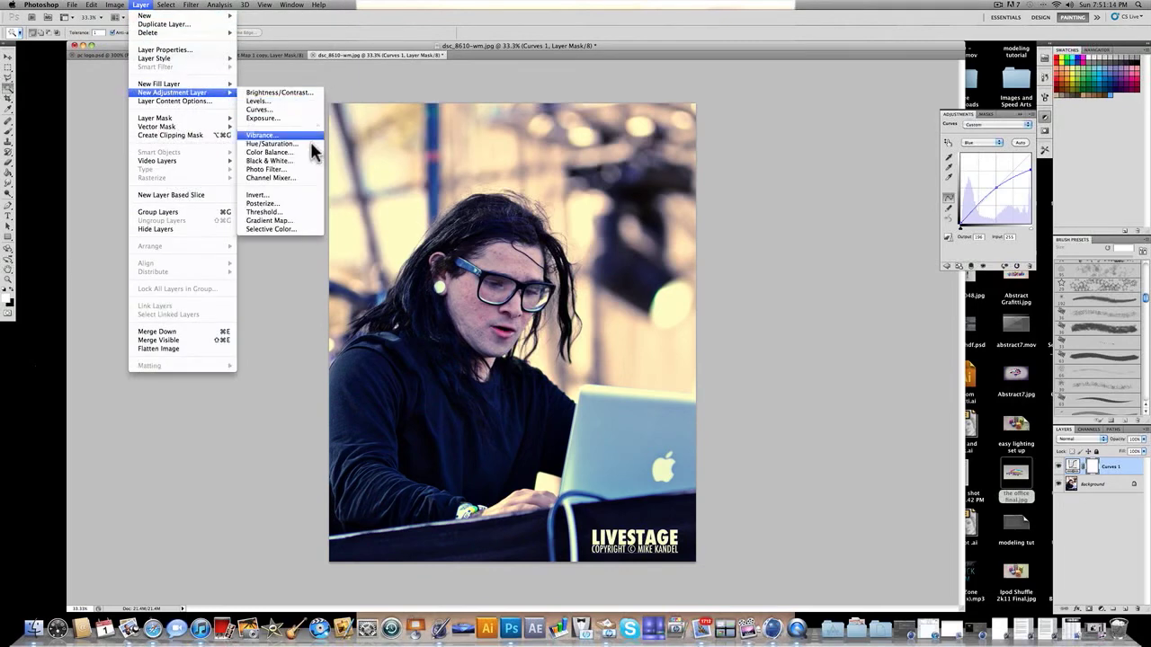
left_click(262, 220)
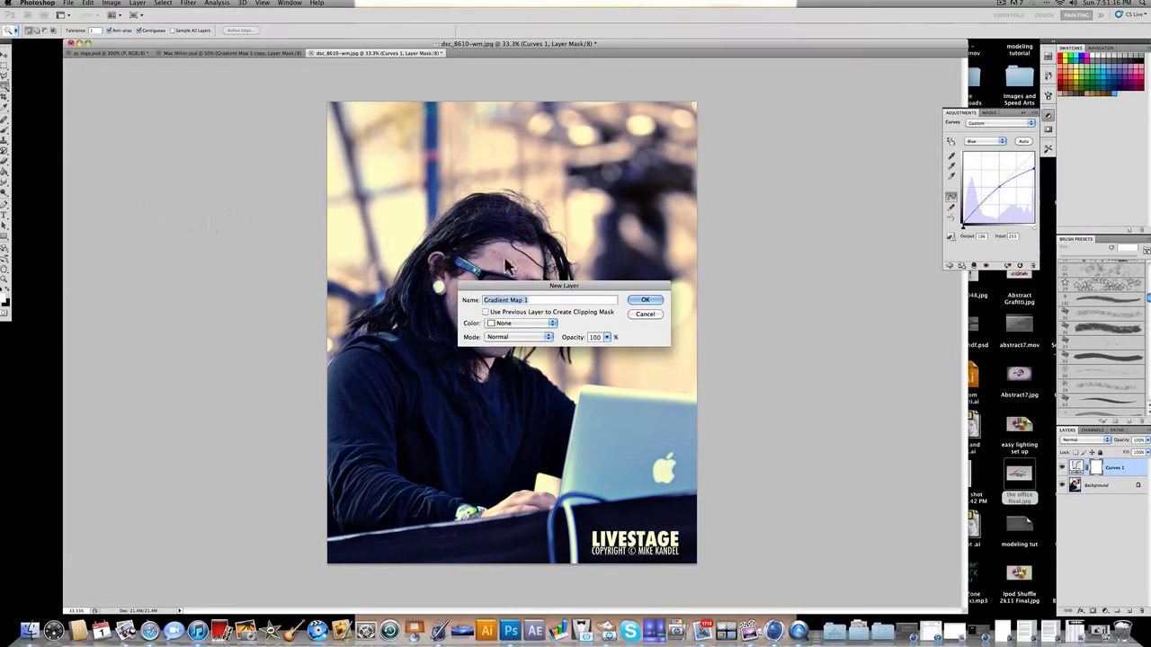
left_click(647, 300)
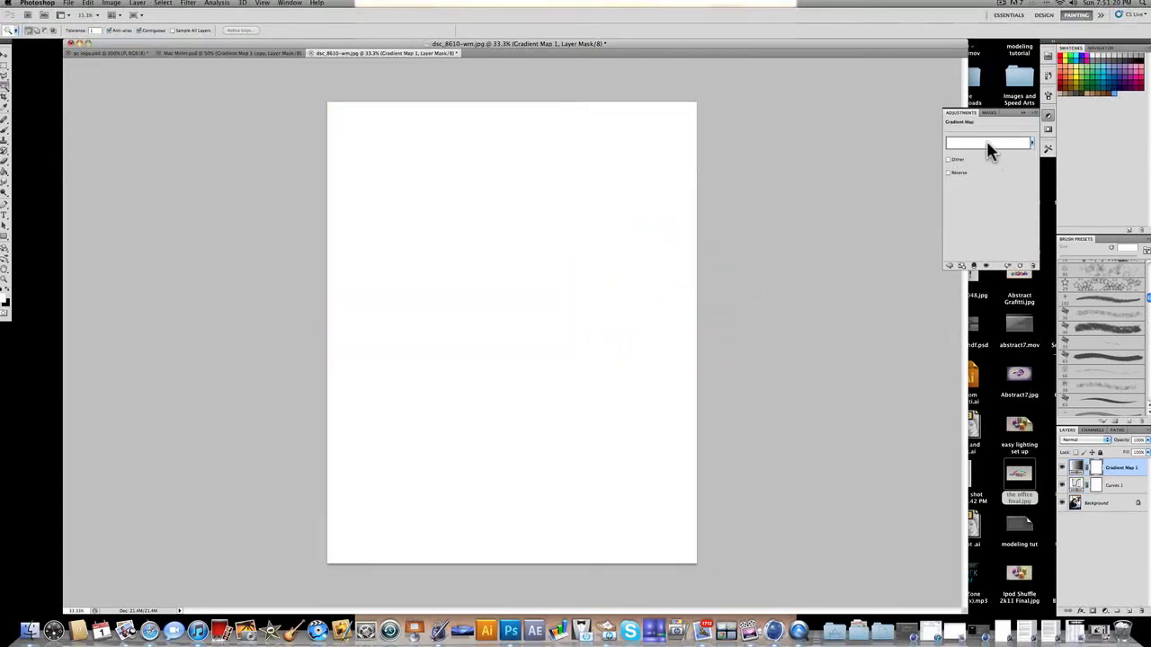
Try several gradient presets and settle on Violet, Orange for the gradient map
left_click(1001, 145)
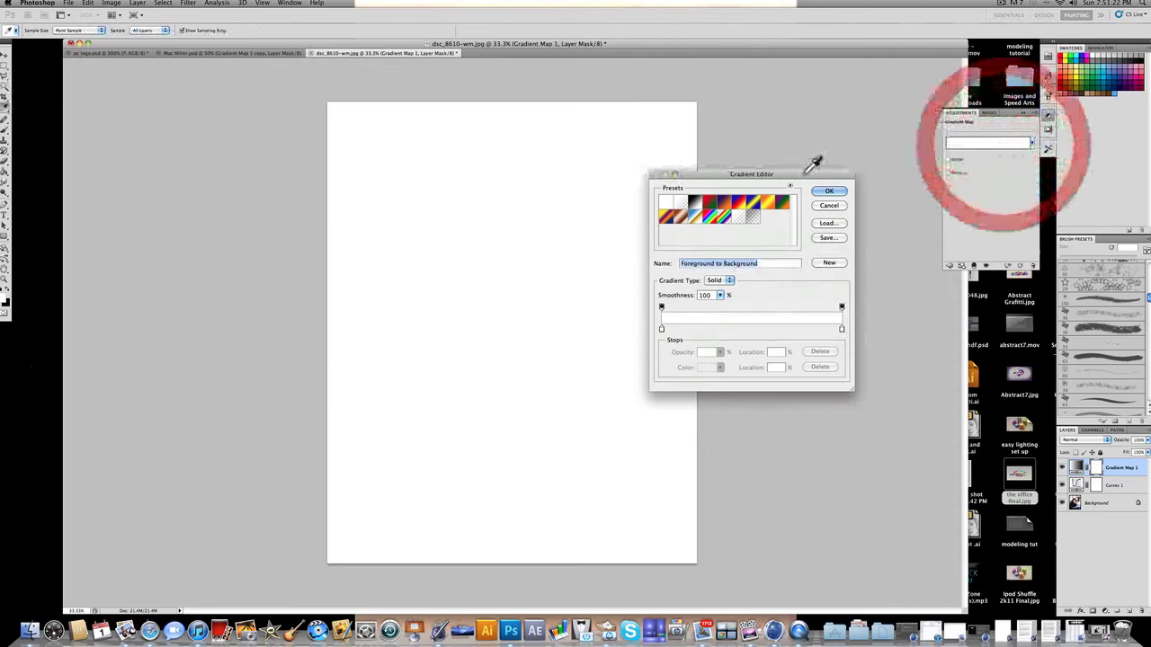
left_click(765, 208)
left_click(753, 208)
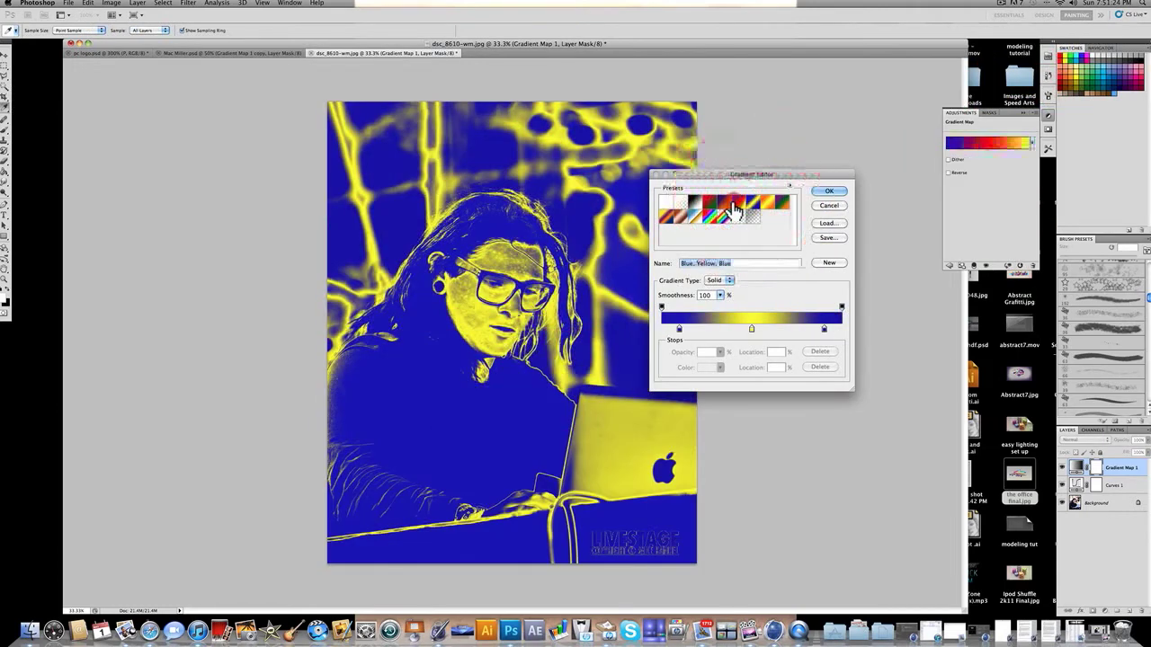
left_click(741, 207)
left_click(716, 210)
left_click(704, 208)
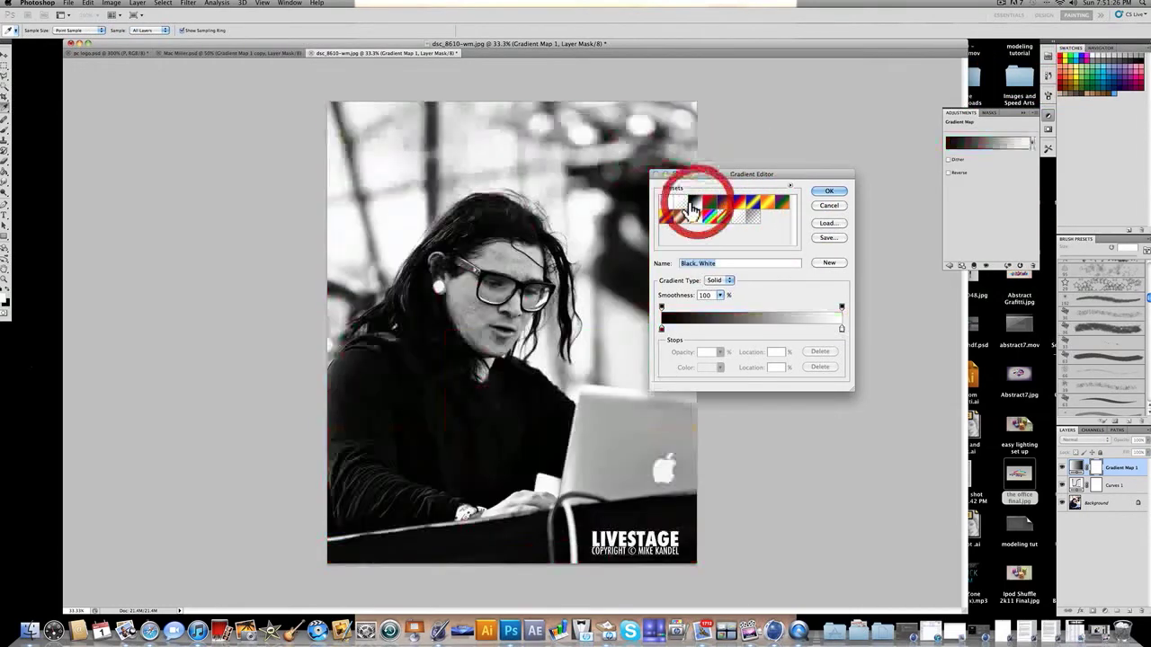
left_click(729, 209)
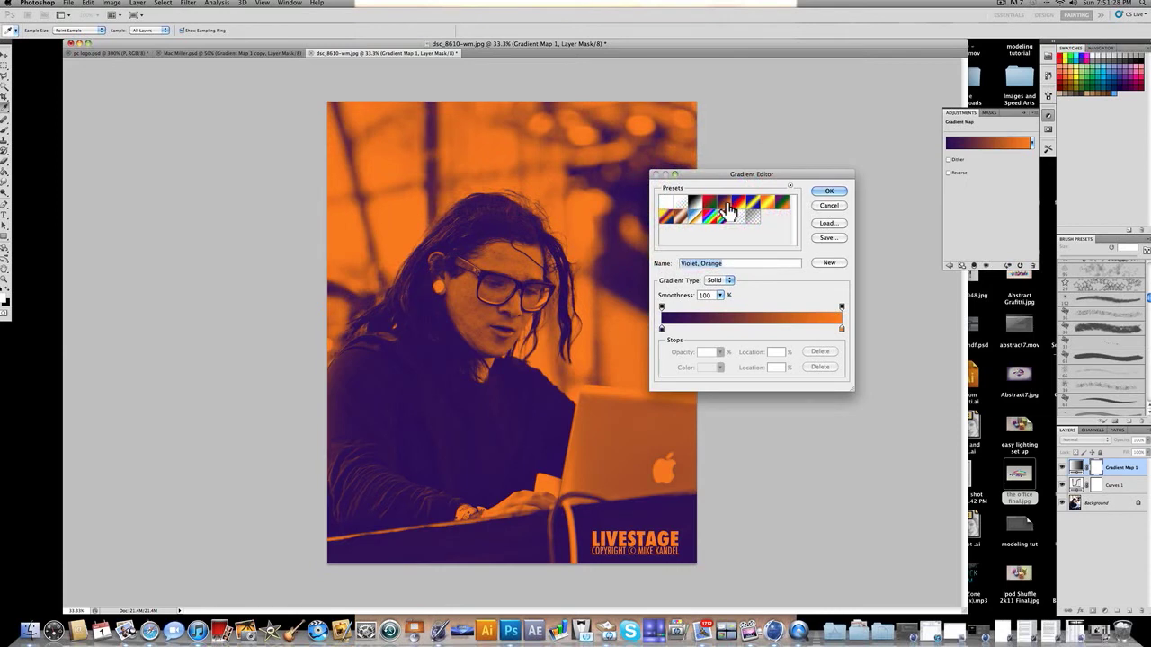
Adjust the orange stop's colour and confirm the edited violet-orange gradient
left_click(841, 329)
double_click(842, 329)
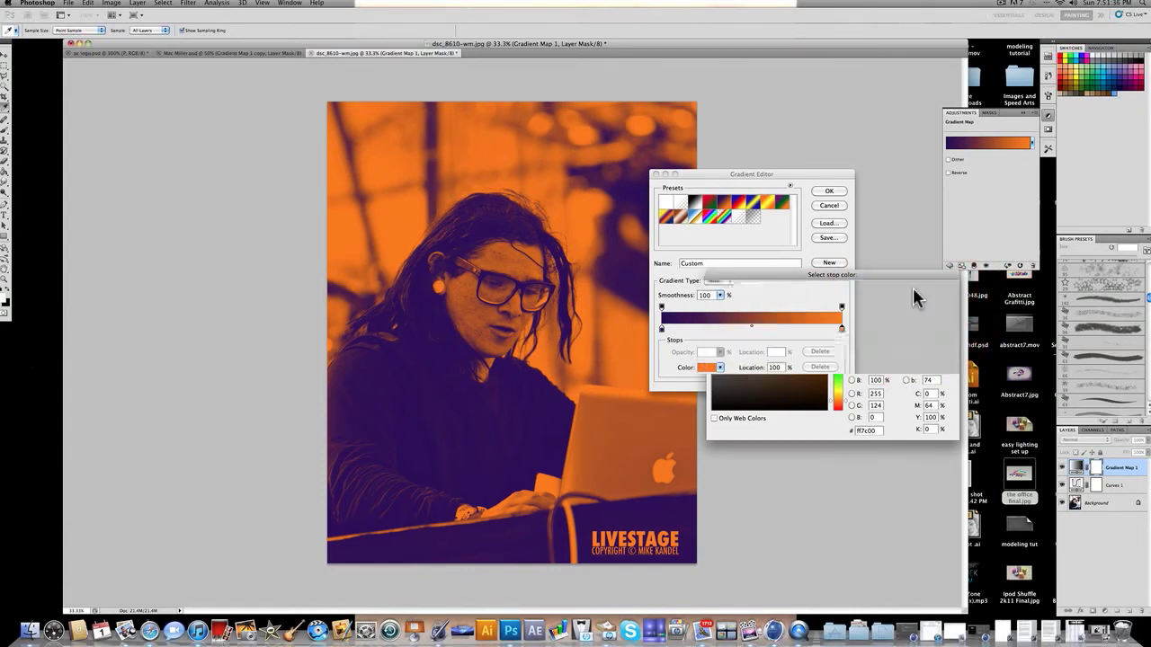
left_click(915, 299)
left_click(828, 191)
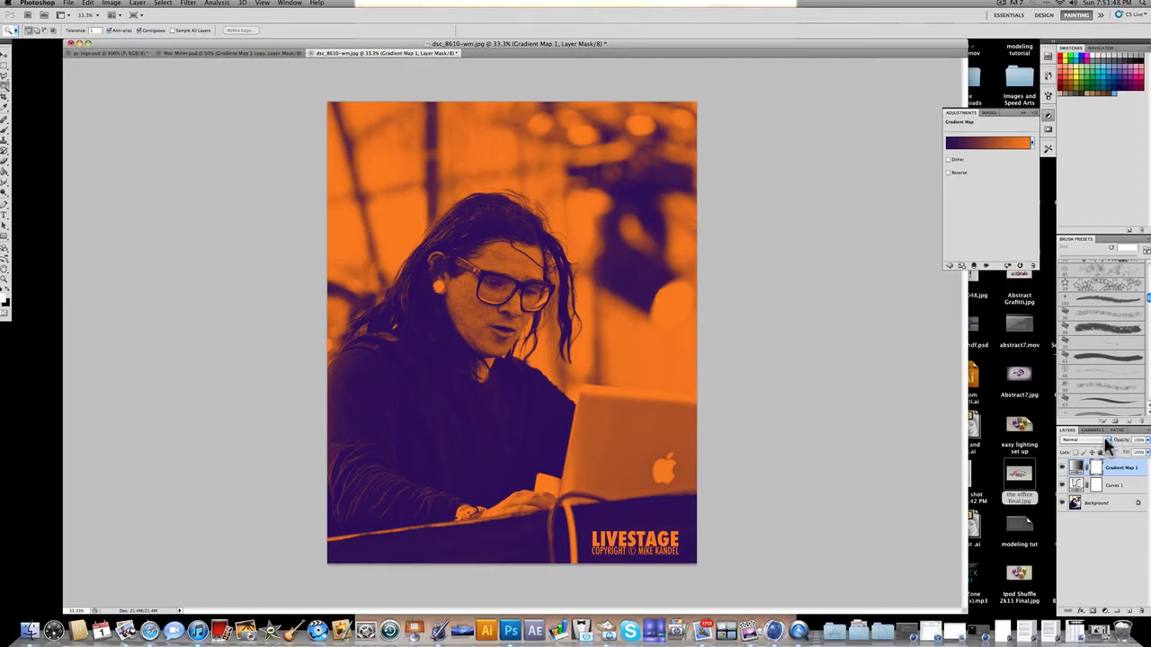
Set Gradient Map 1's blend mode to Soft Light and compare it on and off
left_click(1106, 441)
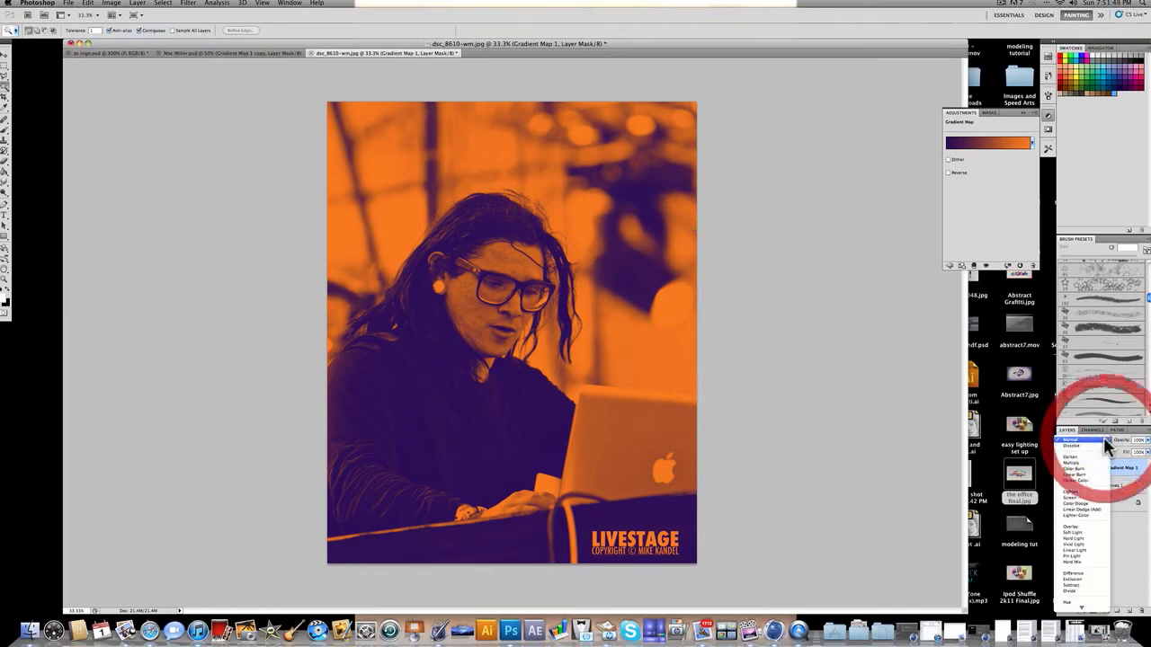
left_click(1077, 533)
left_click(1064, 469)
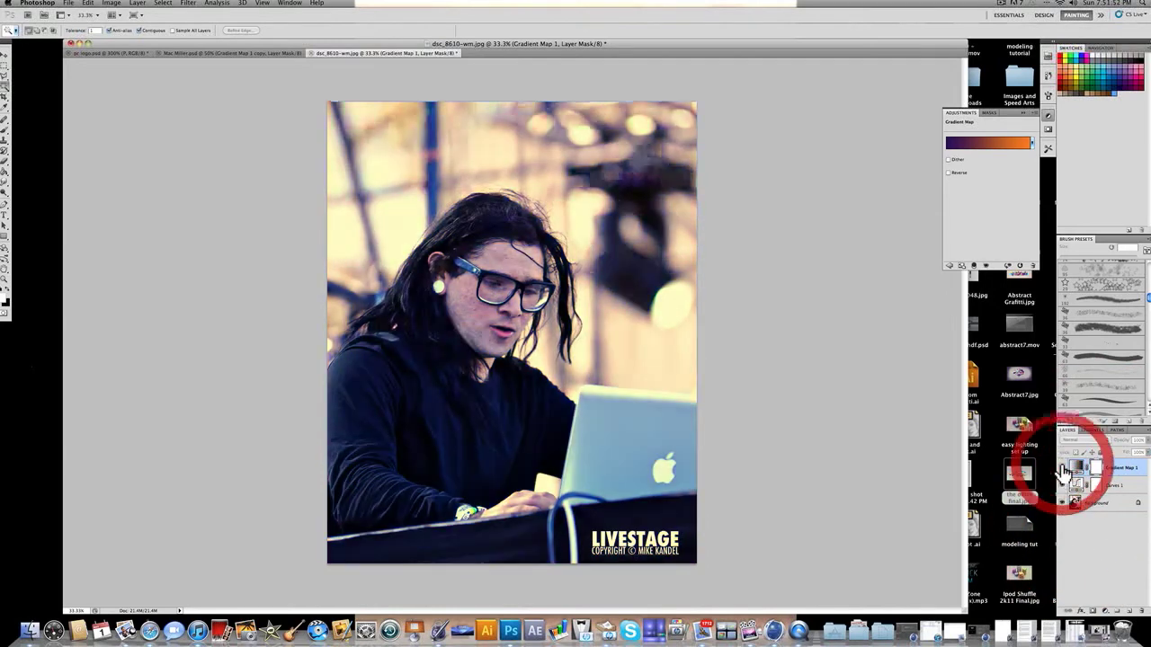
left_click(1063, 468)
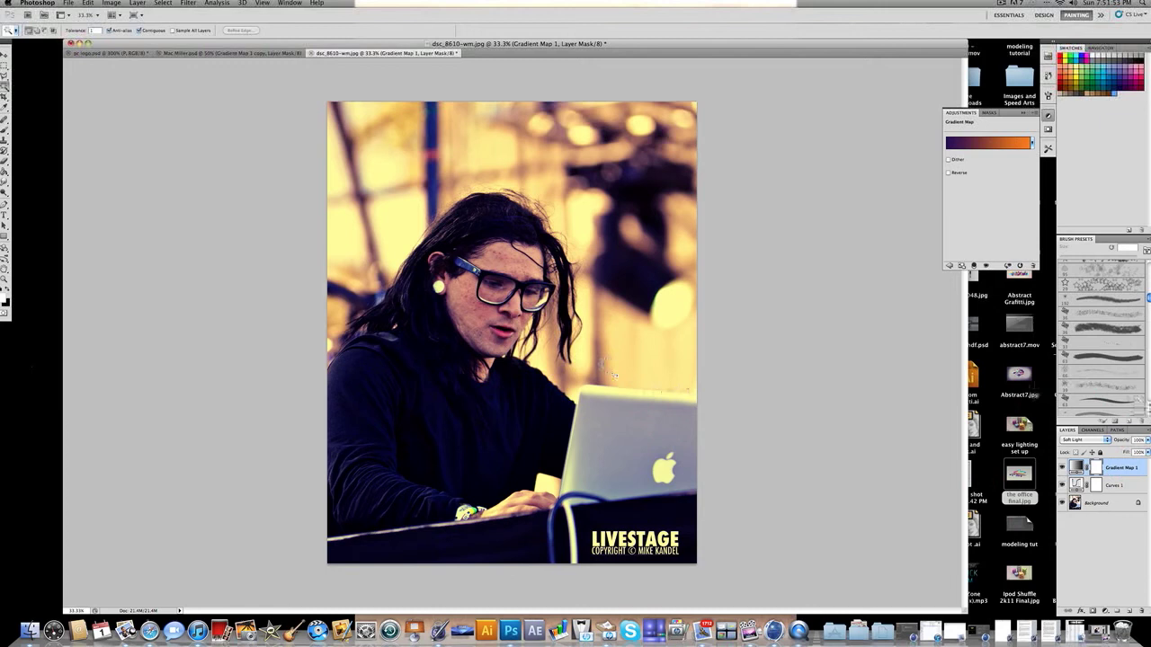
Lower Gradient Map 1's opacity to about 62% and compare it hidden and shown
left_click(1142, 440)
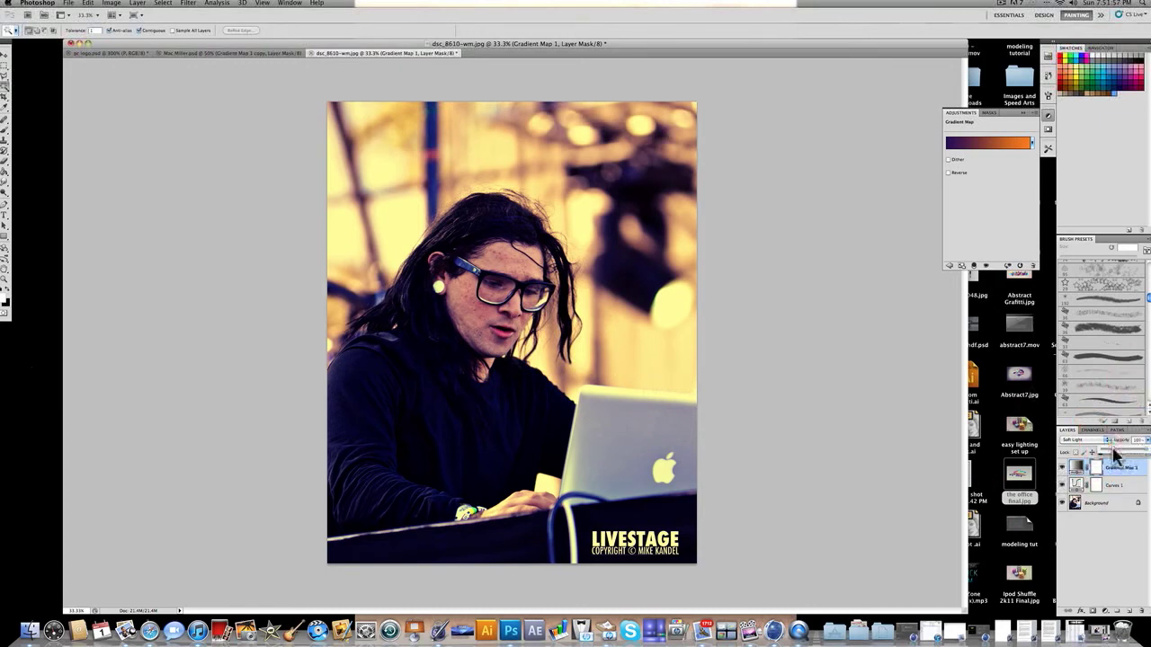
left_click(1121, 454)
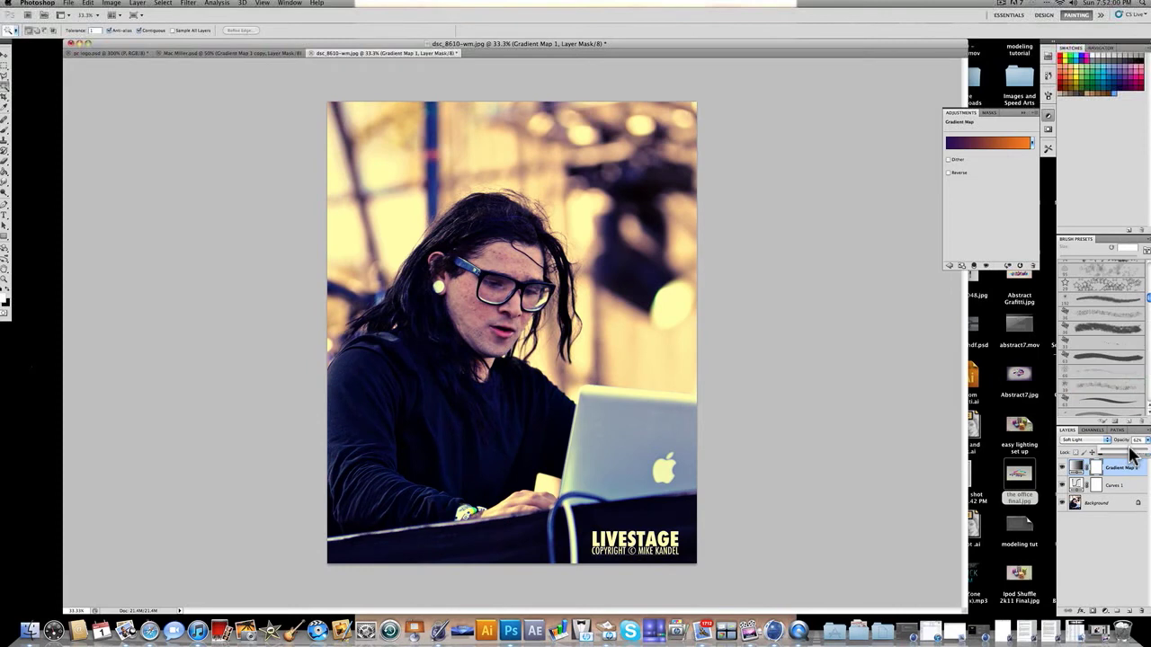
left_click(1062, 468)
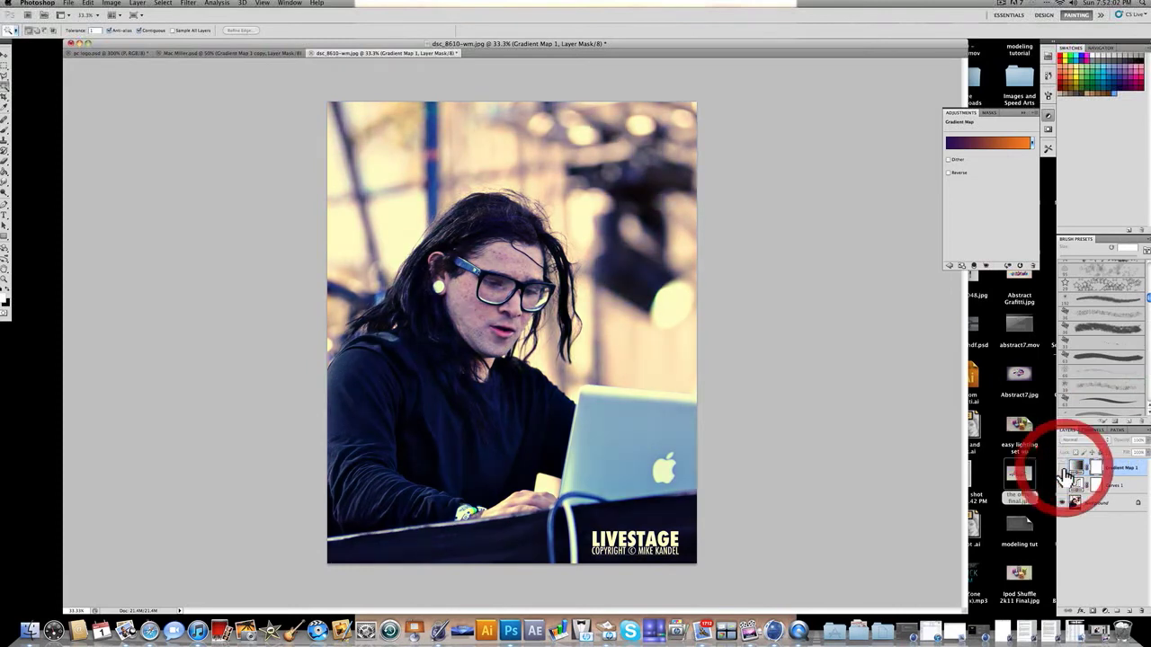
left_click(1063, 469)
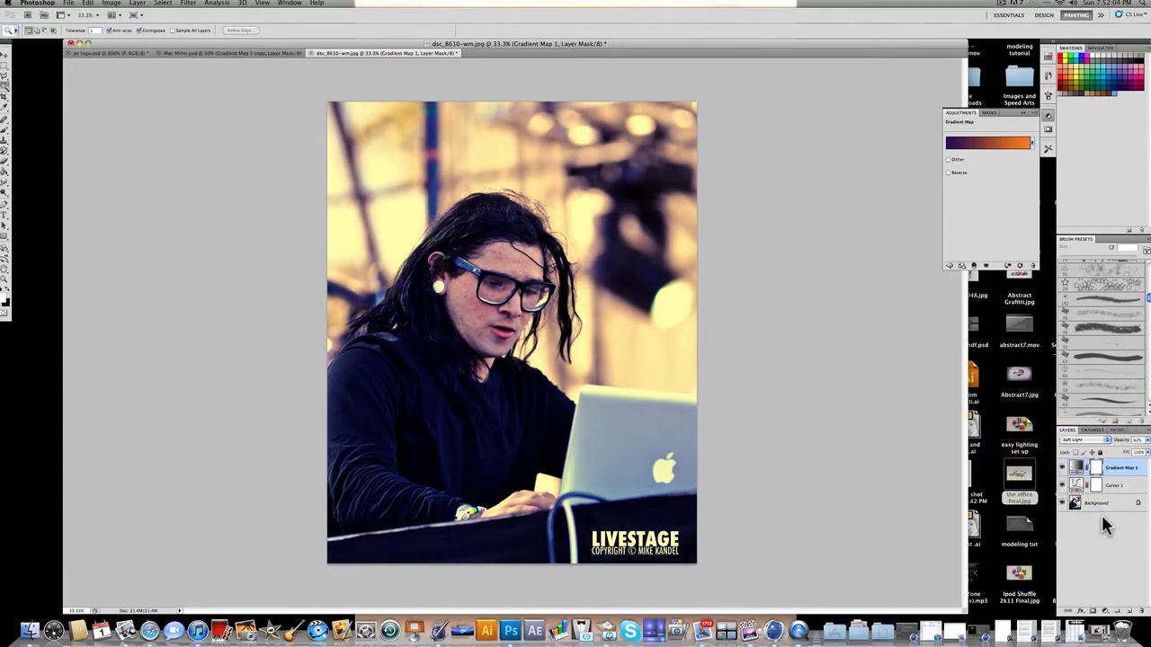
Select the Curves 1 layer so the next adjustment is placed above it
left_click(1098, 486)
left_click(1101, 467)
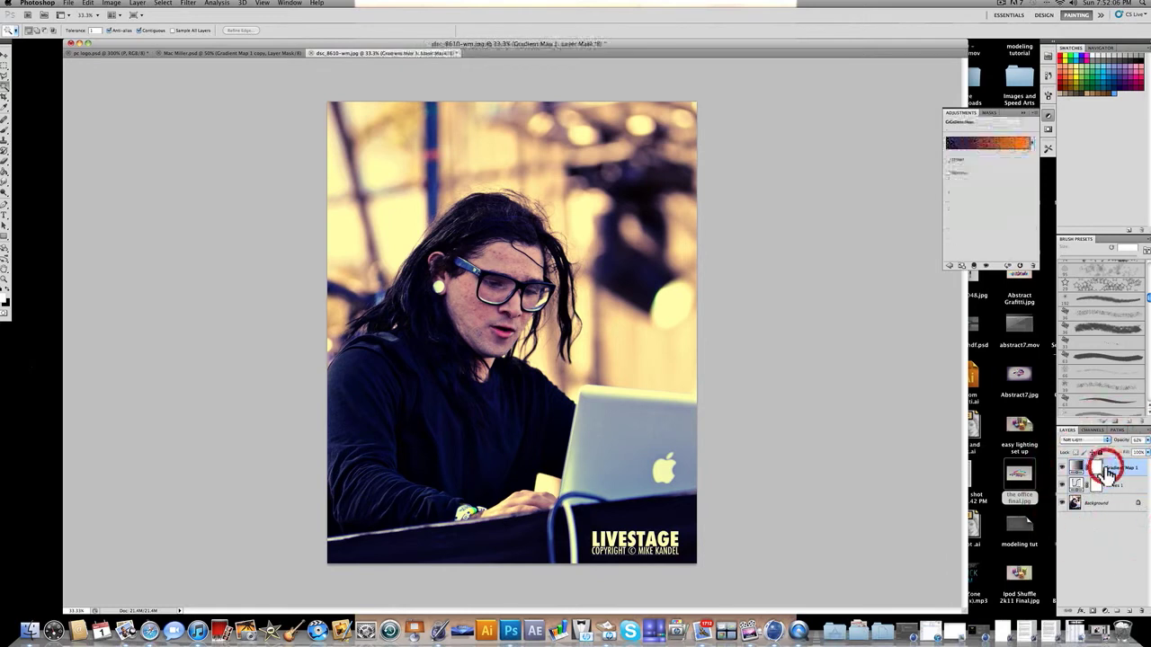
left_click(1112, 488)
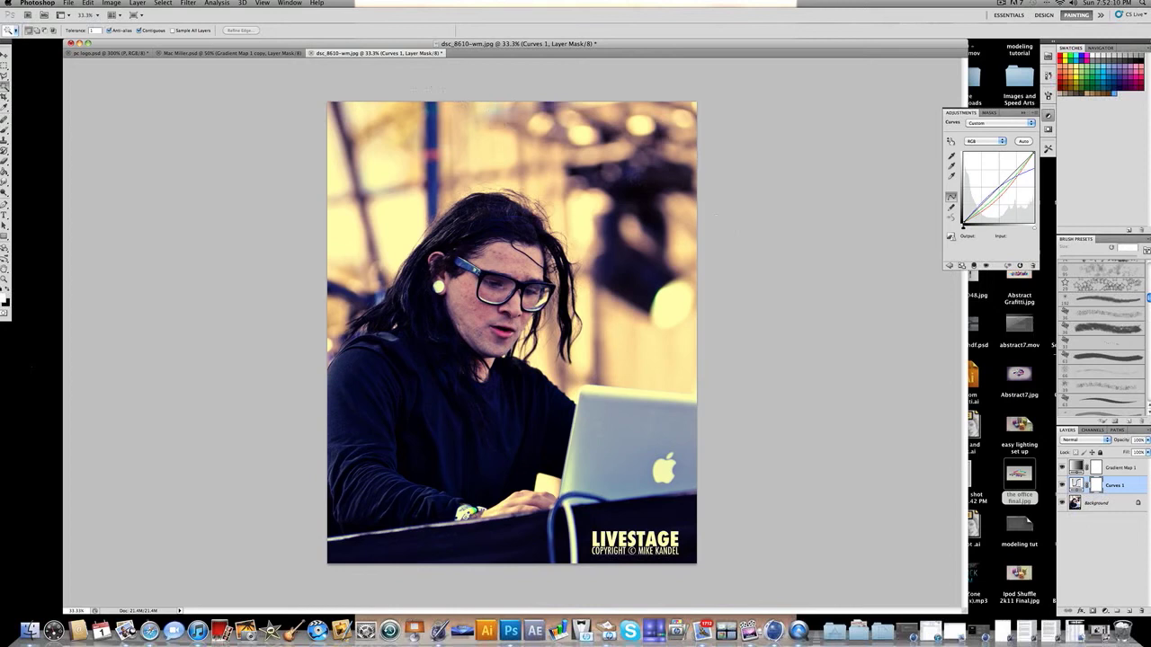
Add a new Gradient Map 2 adjustment layer
left_click(111, 3)
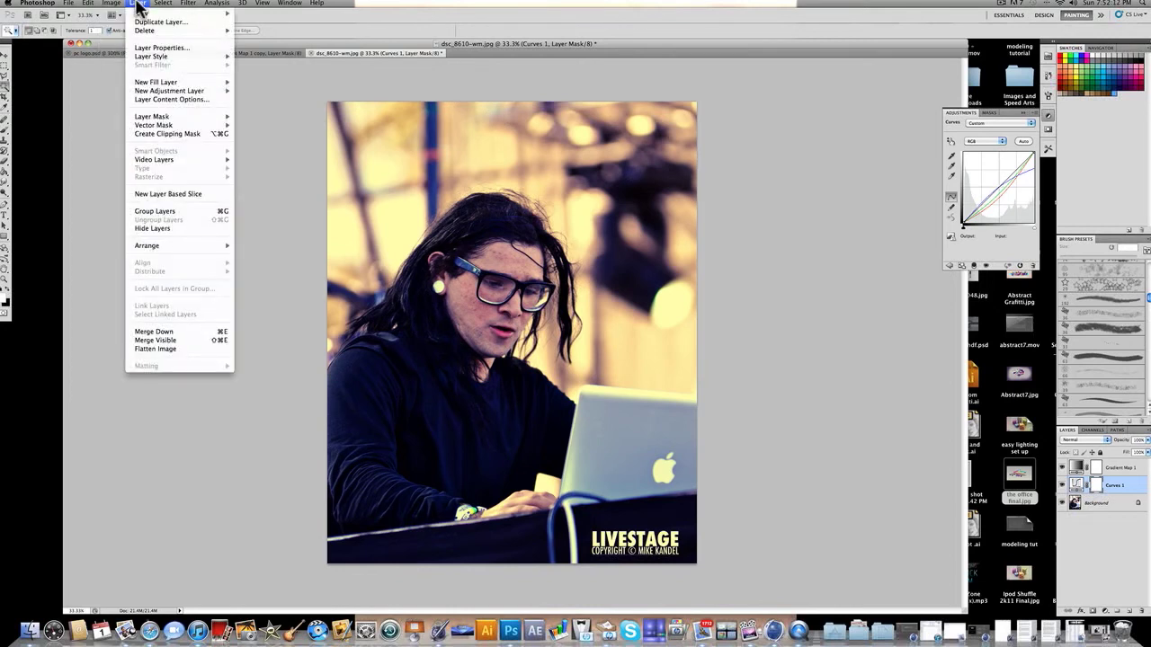
mouse_move(169, 93)
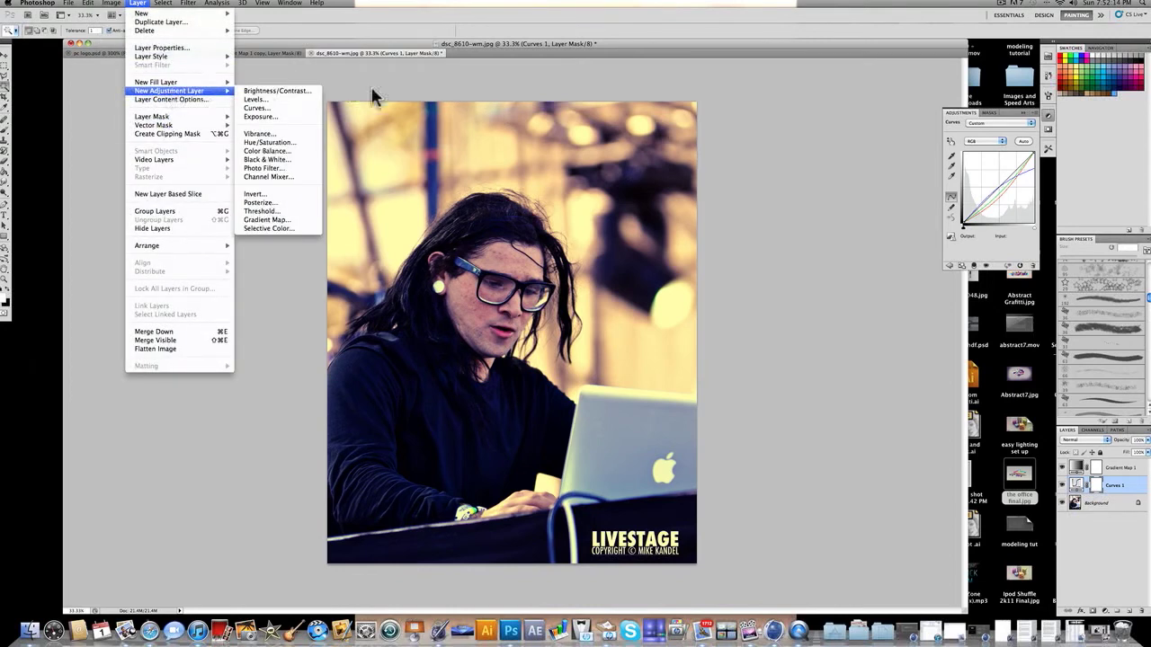
left_click(279, 221)
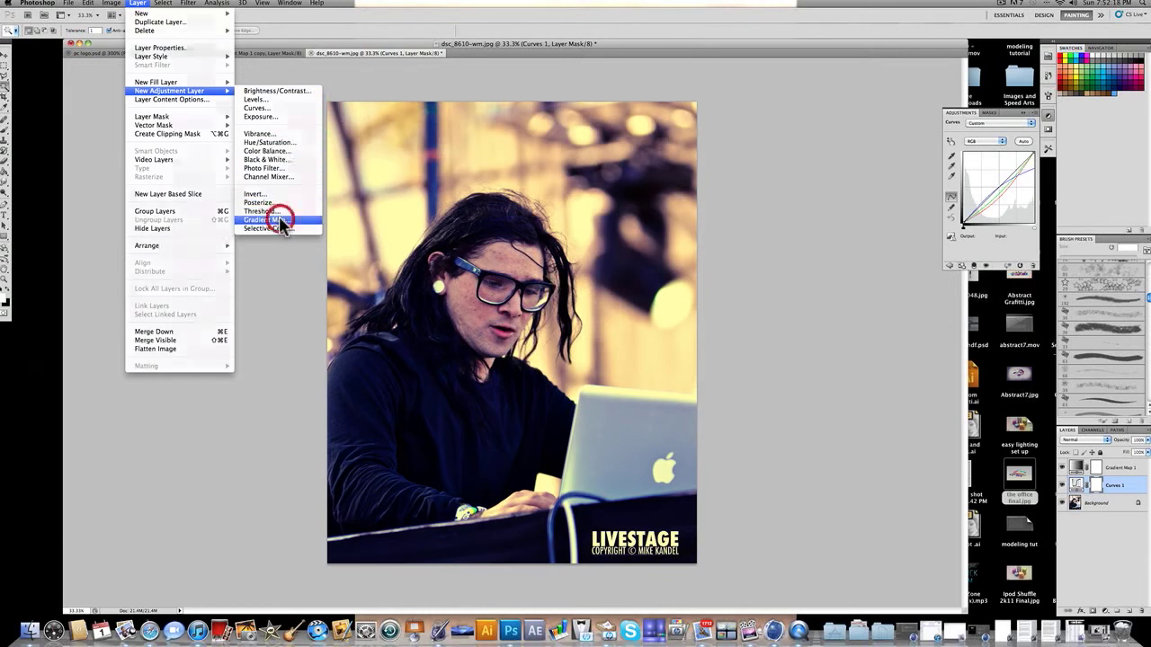
left_click(648, 302)
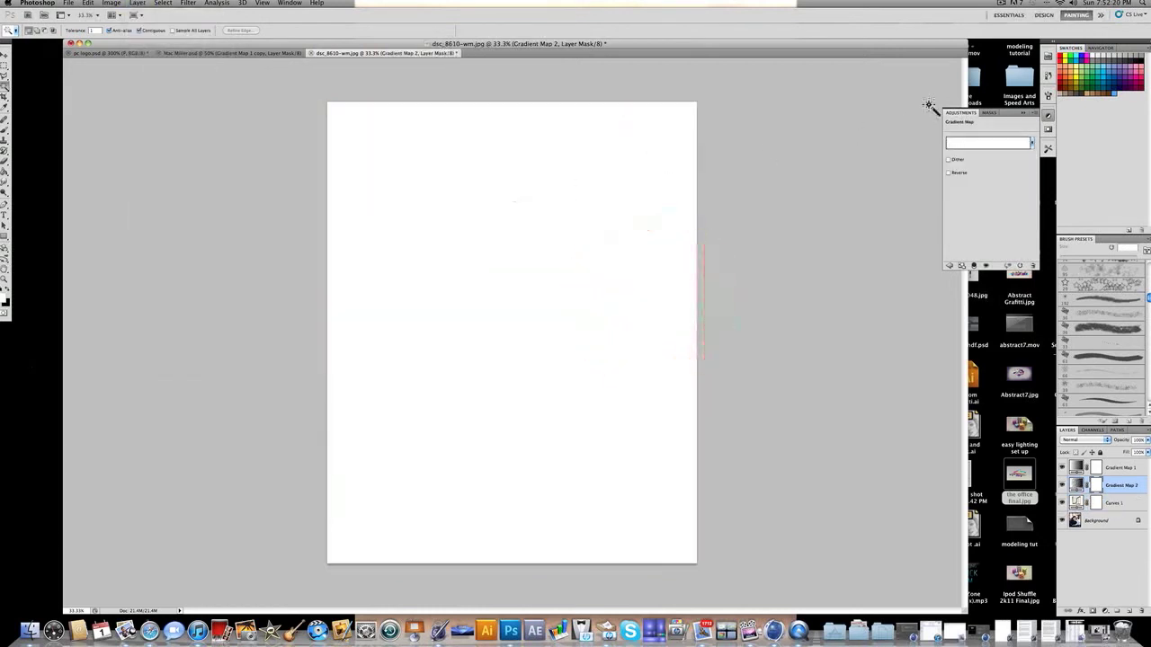
Apply the Black, White gradient preset and move Gradient Map 2 above the purple-orange map
left_click(994, 140)
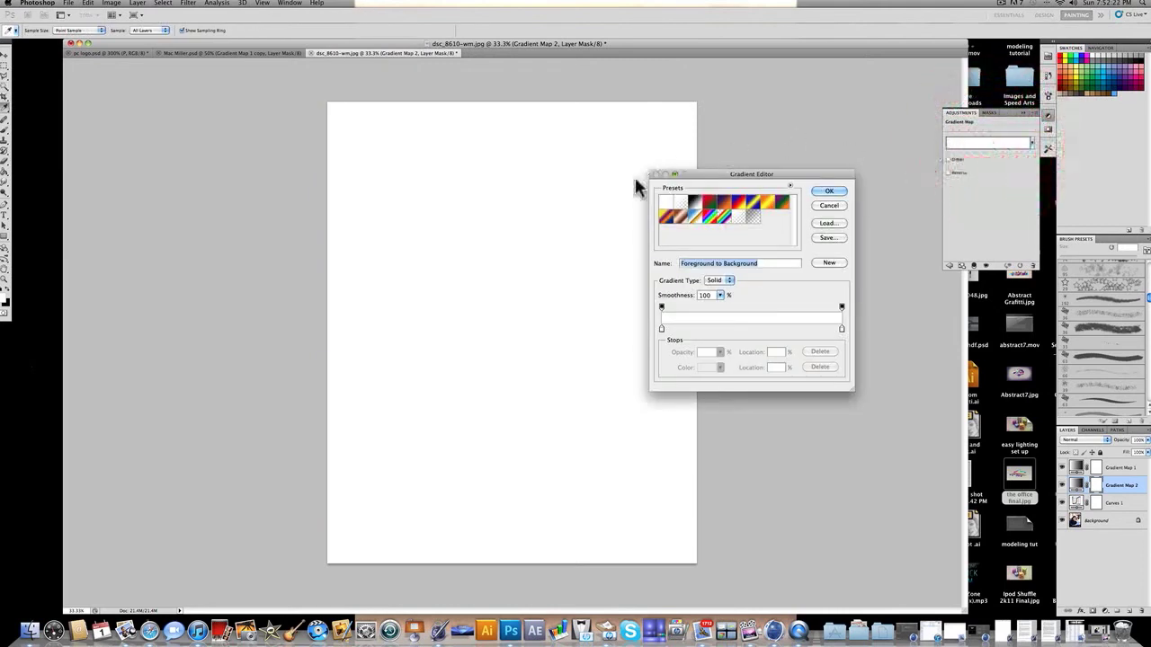
left_click(694, 207)
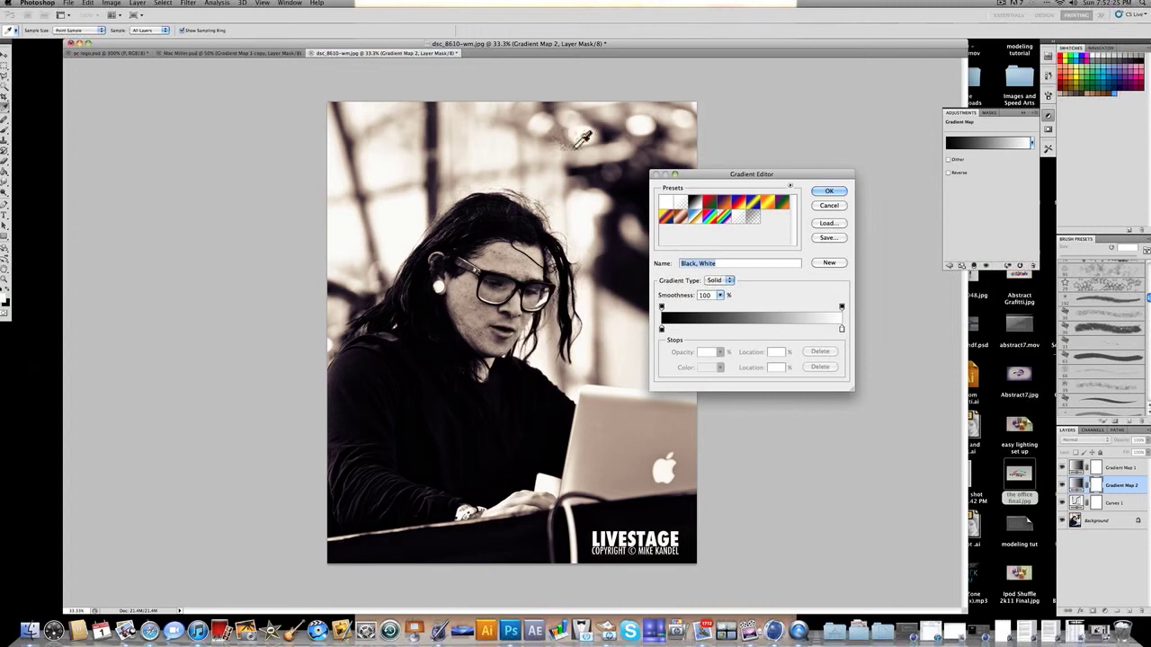
left_click(831, 194)
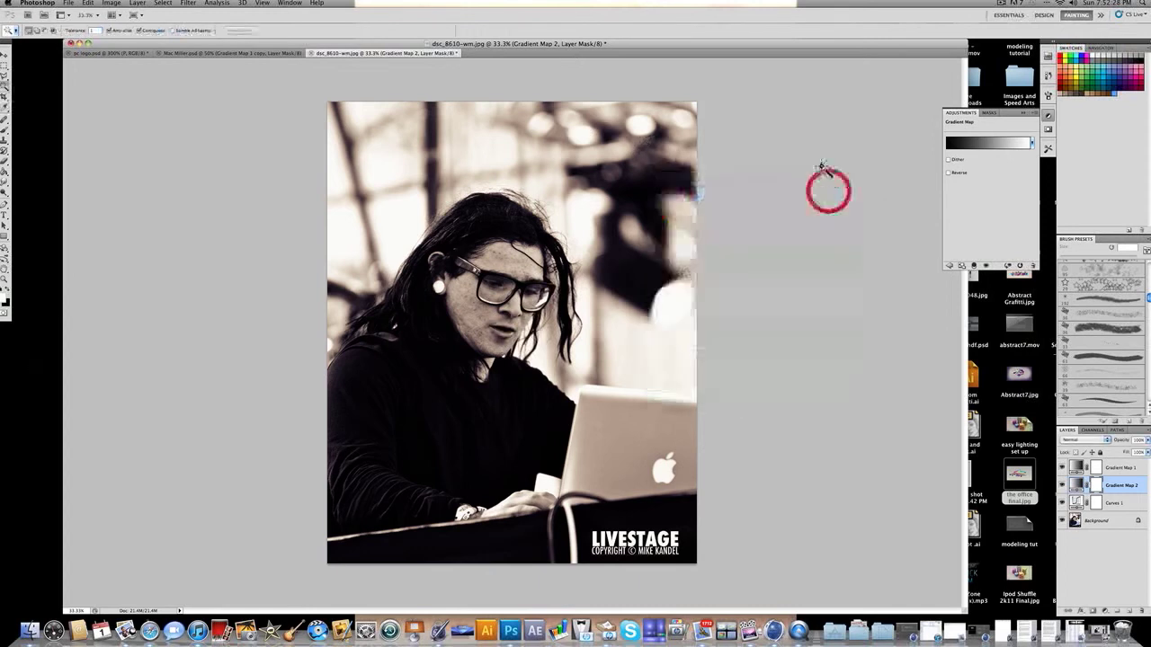
left_click_drag(1107, 462, 1106, 464)
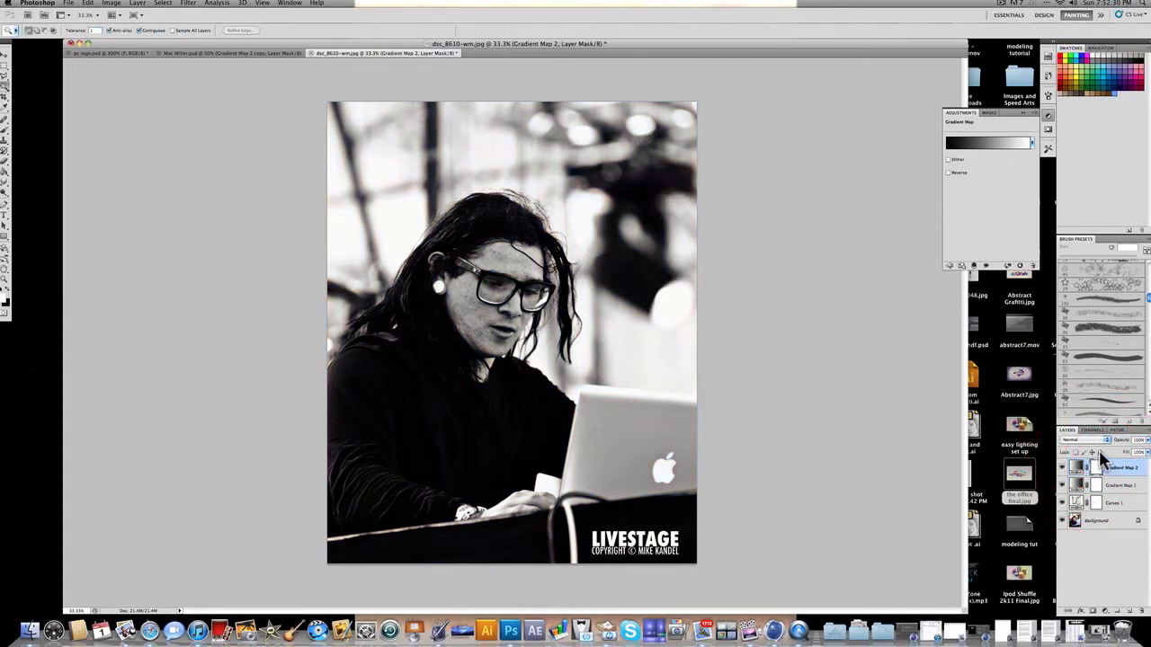
Blend Gradient Map 2 in Soft Light, compare it on and off, and set its opacity to 79%
left_click(1090, 443)
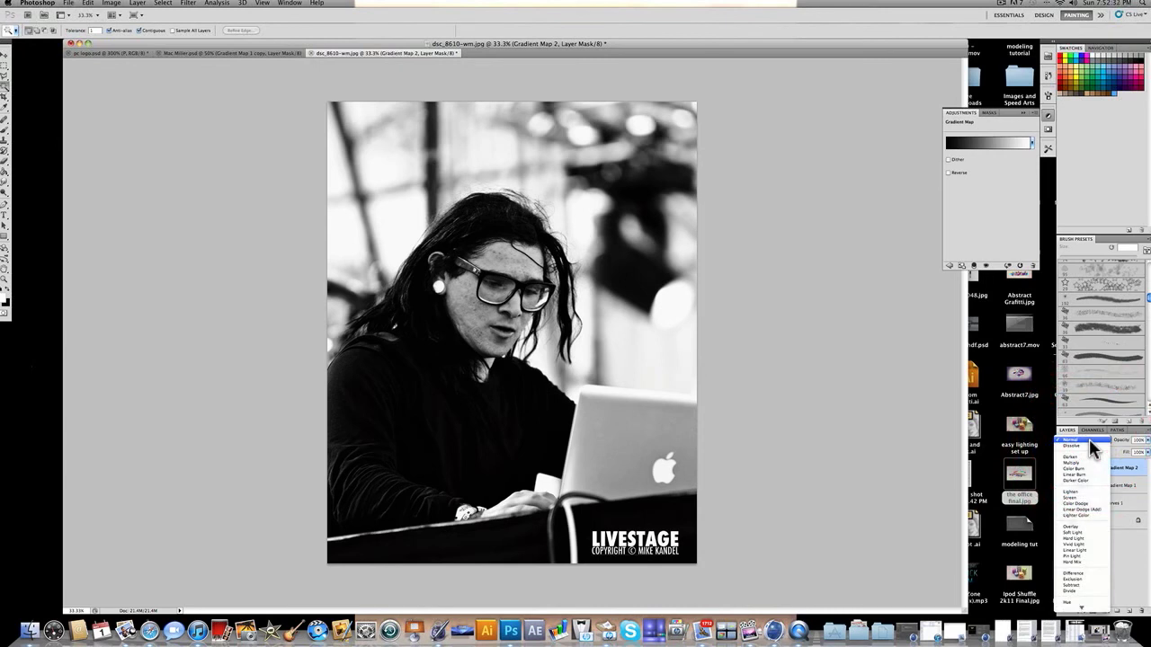
left_click(1089, 532)
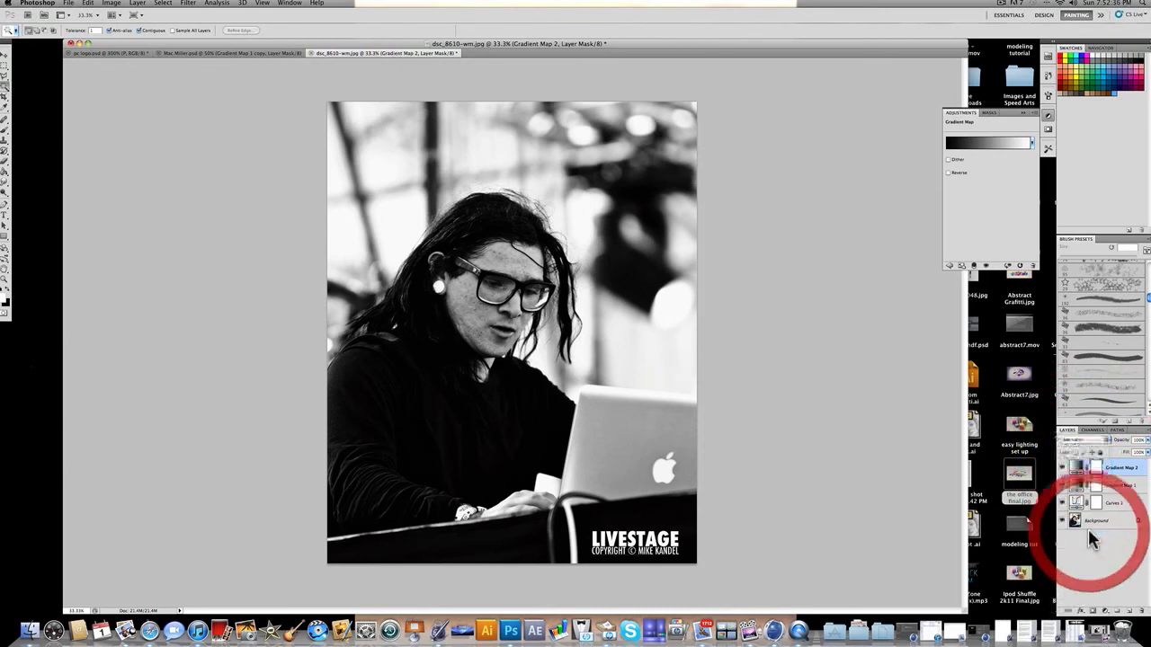
left_click(1062, 468)
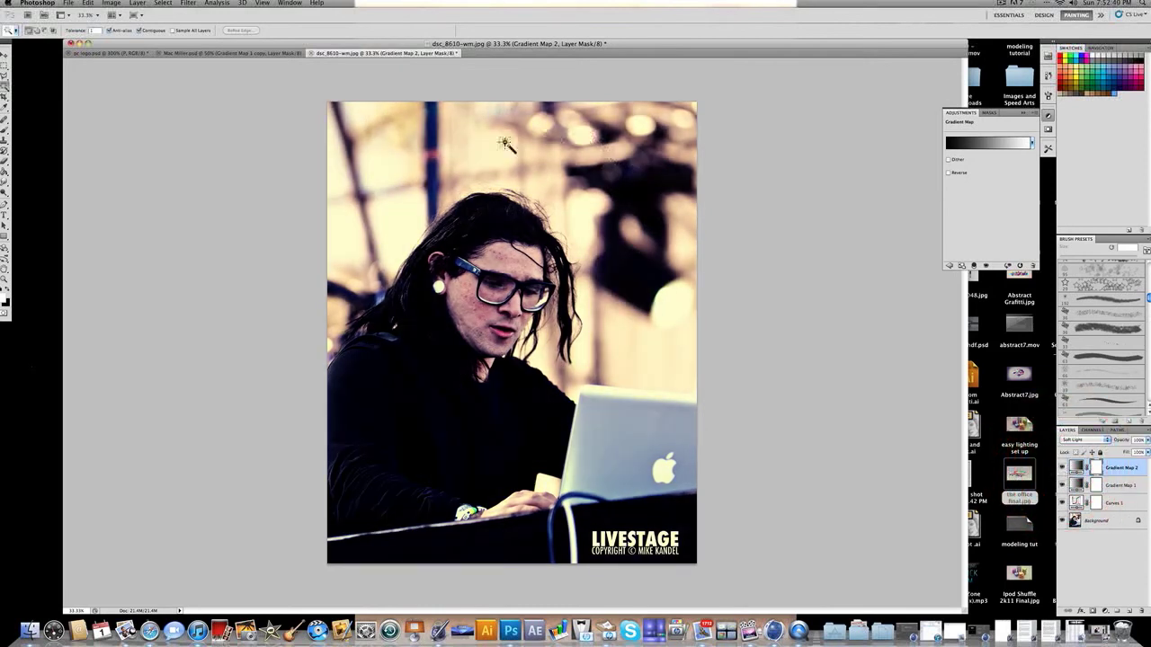
left_click(1063, 469)
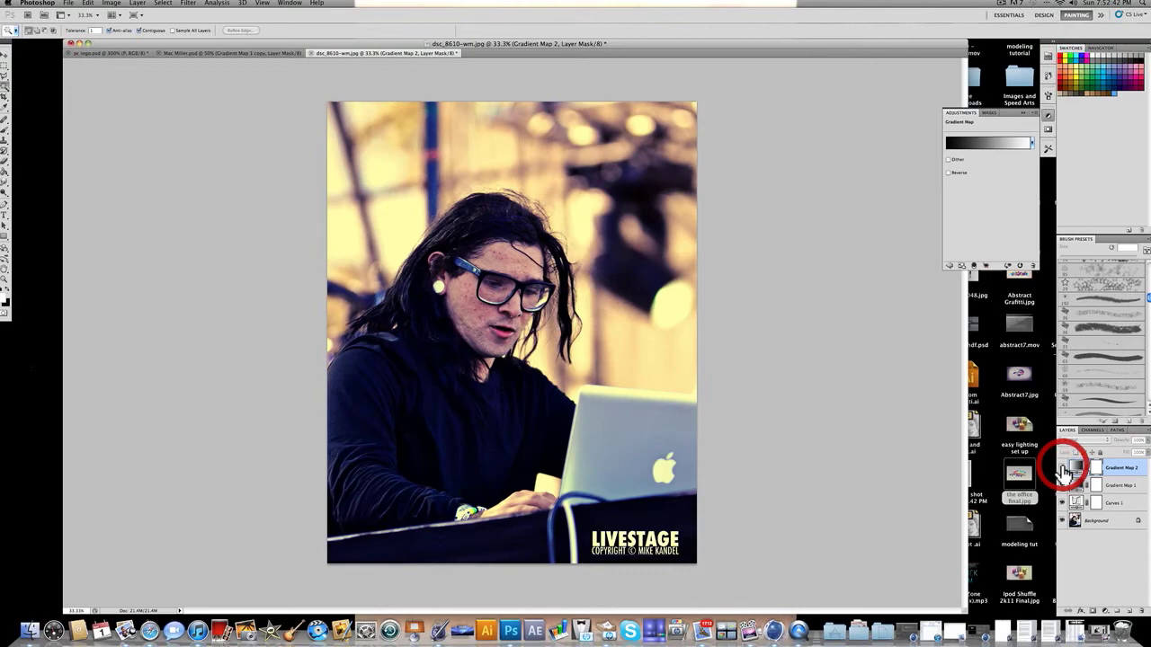
left_click(1062, 469)
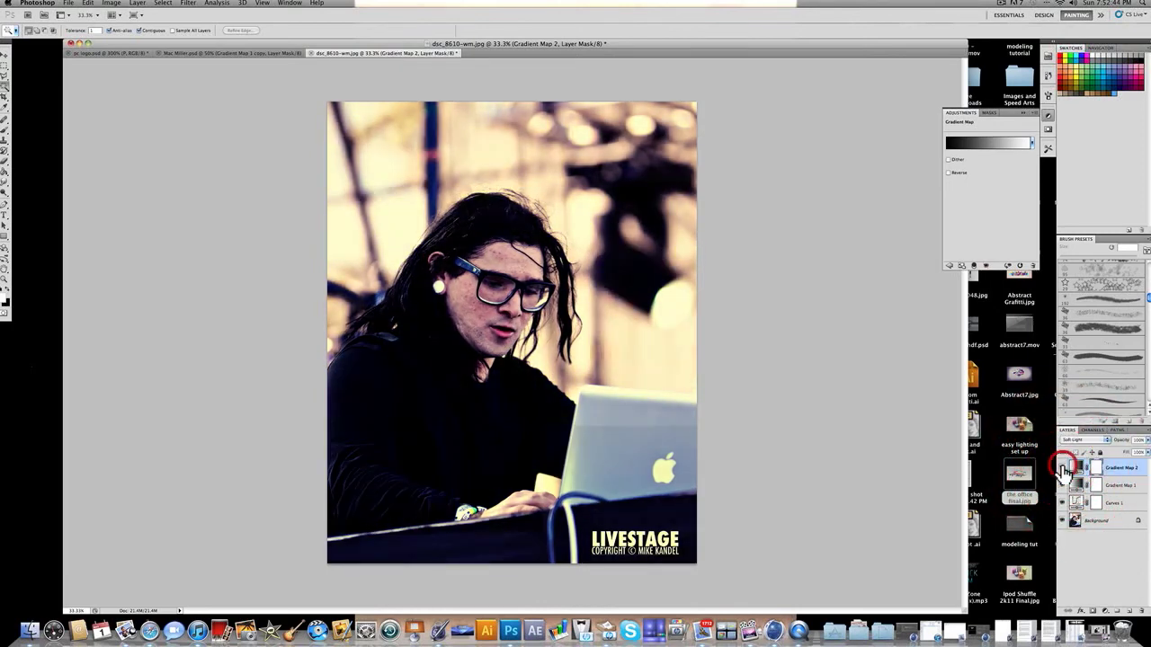
left_click(1063, 469)
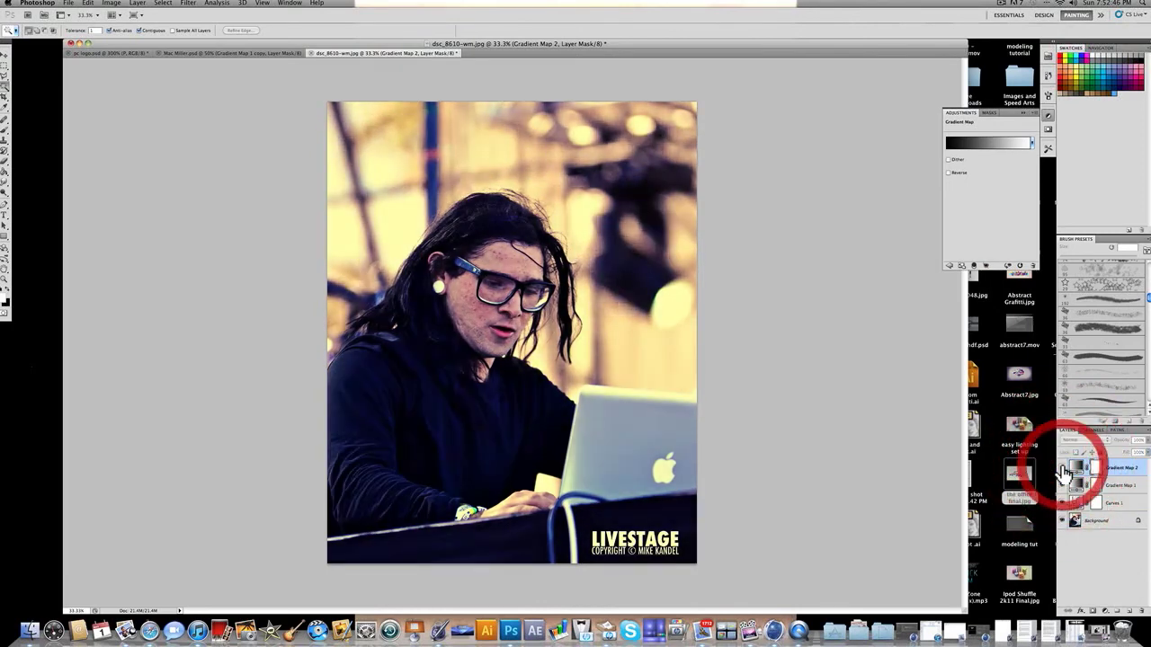
left_click(1062, 469)
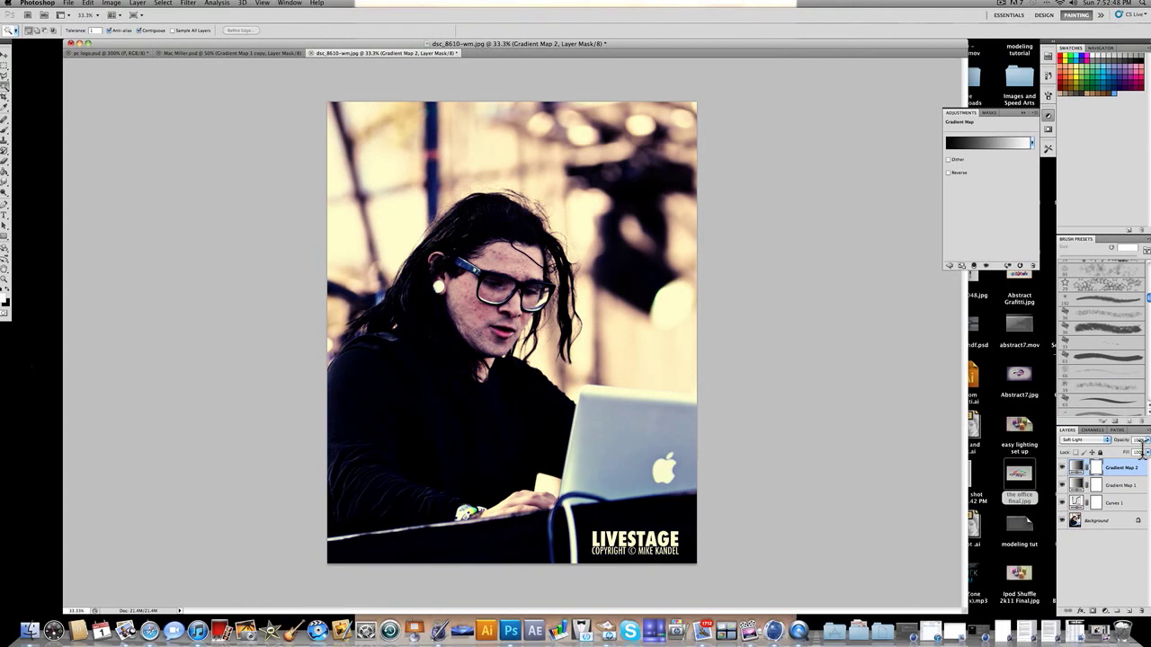
left_click(1145, 440)
left_click_drag(1147, 449, 1136, 452)
left_click(1090, 521)
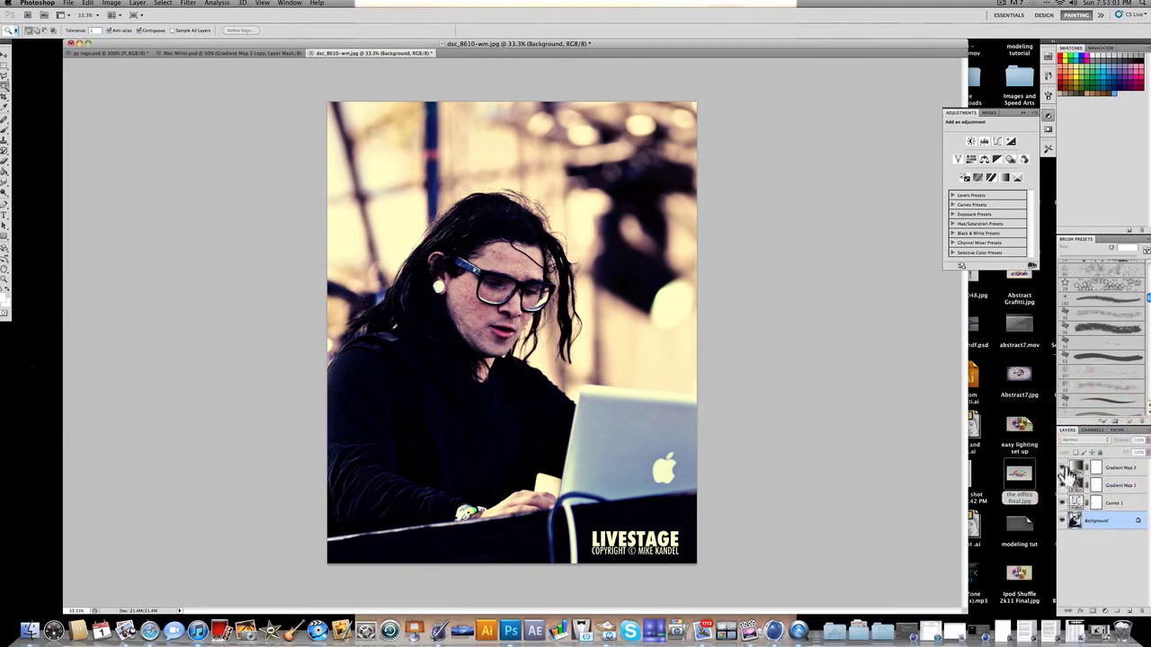
left_click_drag(1063, 469, 1064, 505)
left_click(1063, 502)
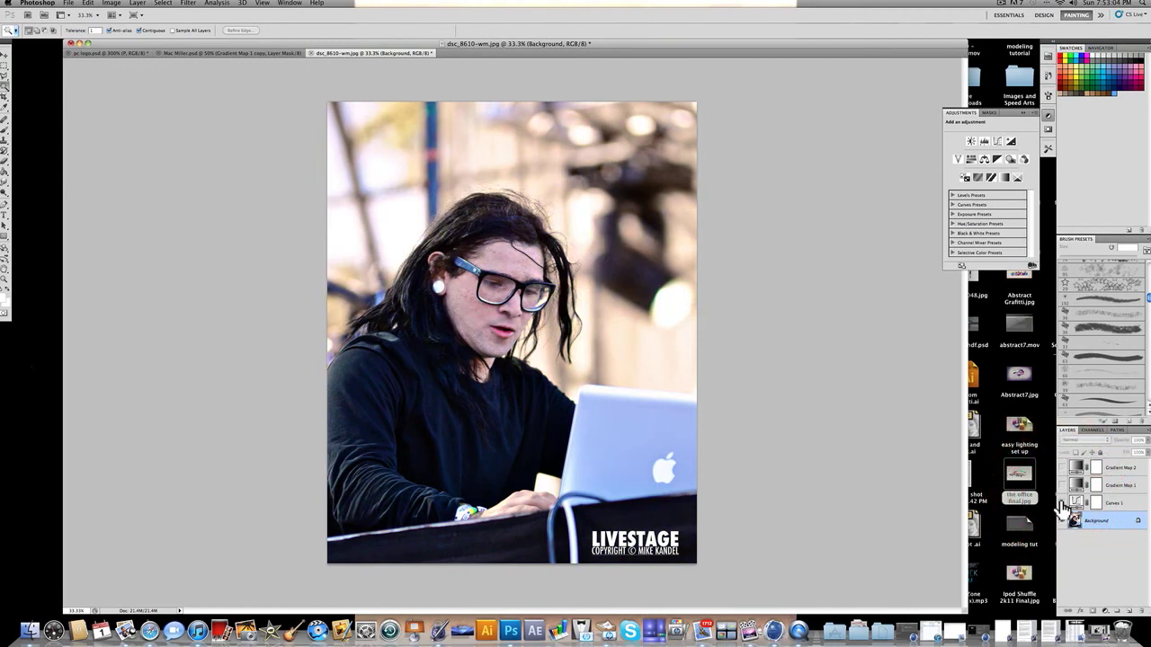
left_click(1062, 502)
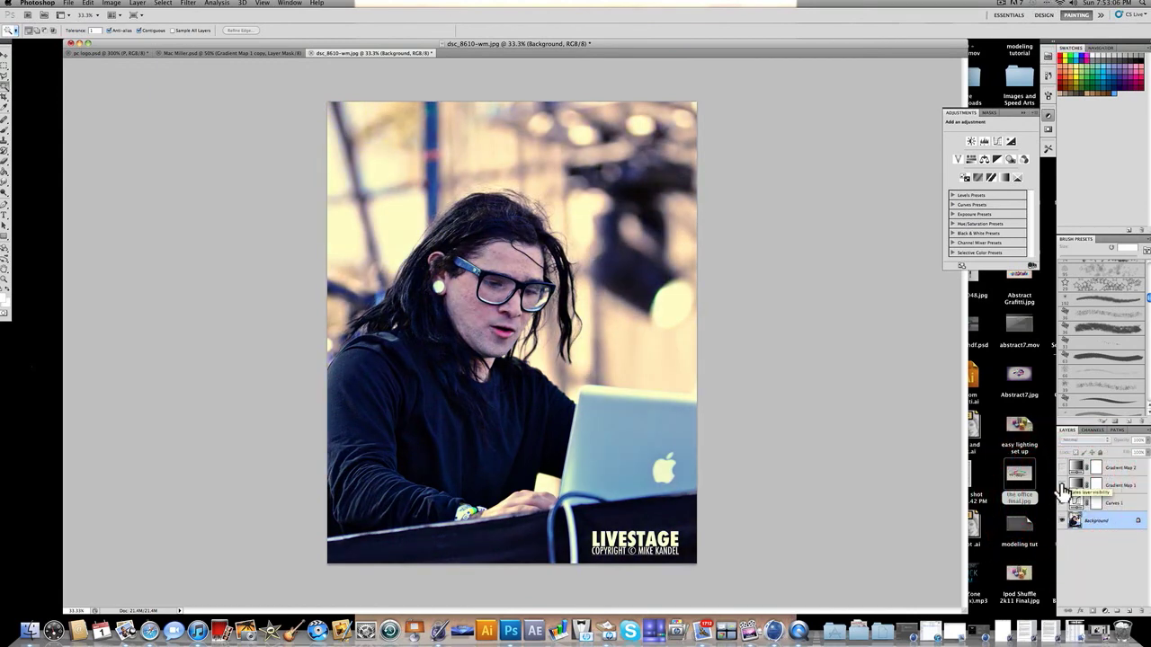
left_click(1064, 484)
left_click(1062, 468)
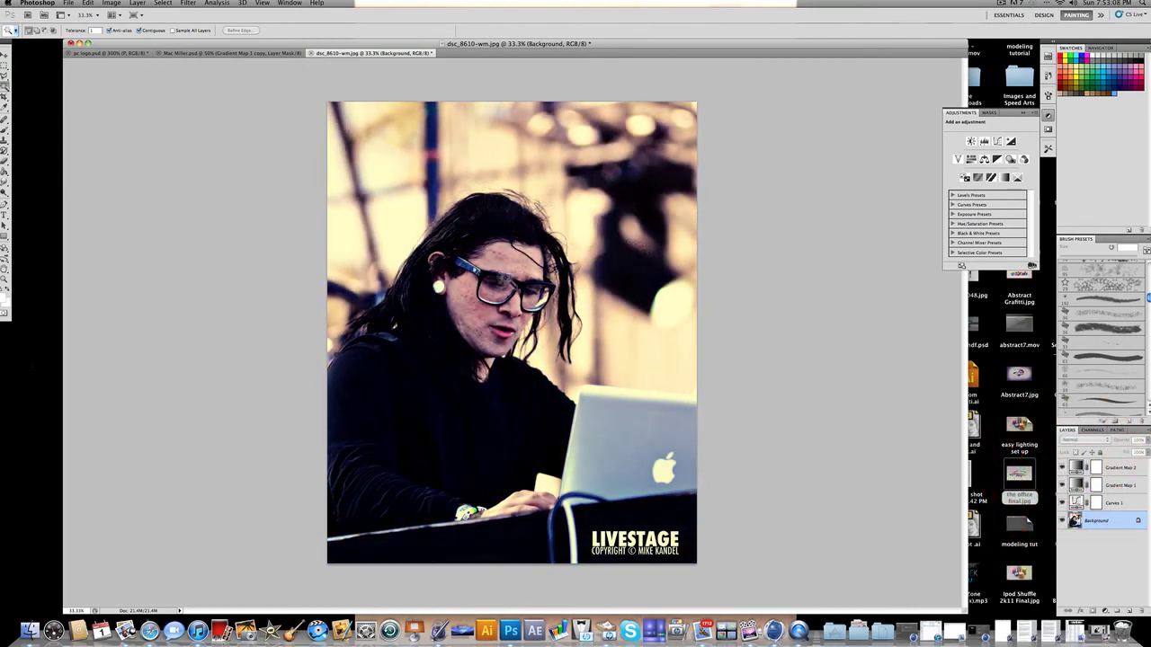